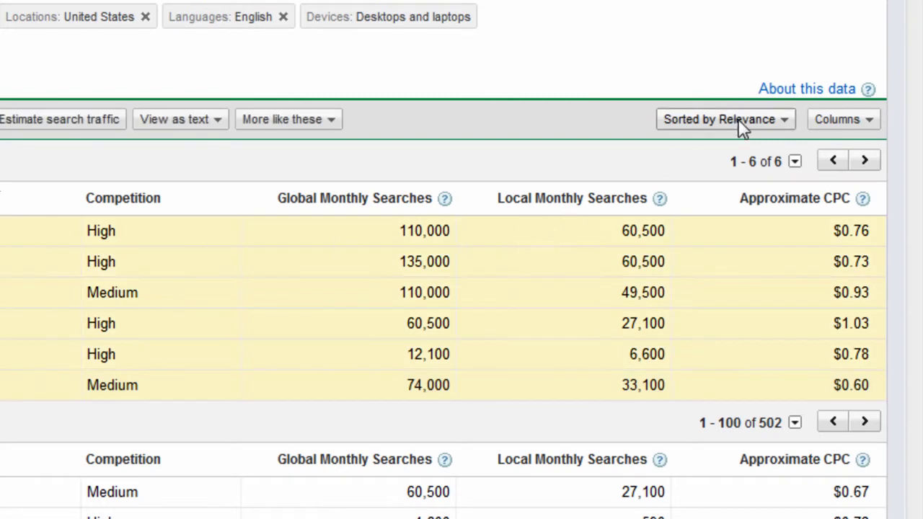
left_click(737, 120)
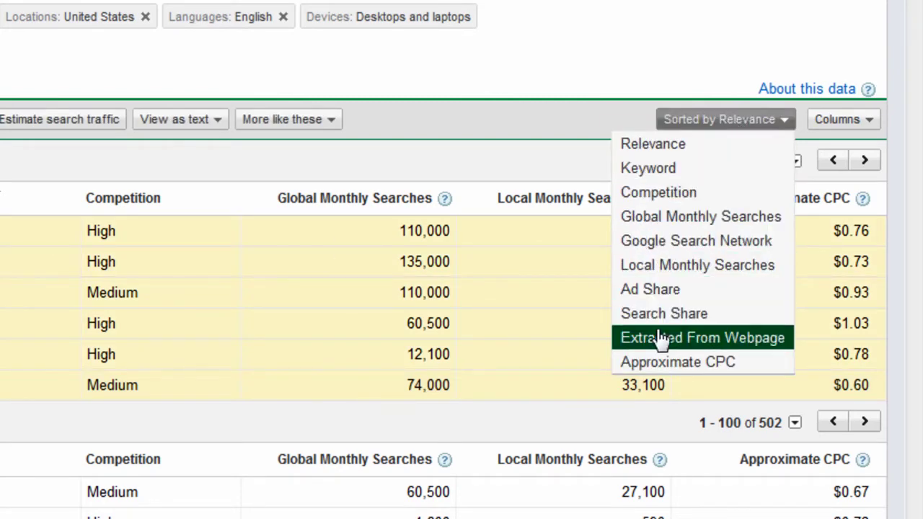
left_click(609, 82)
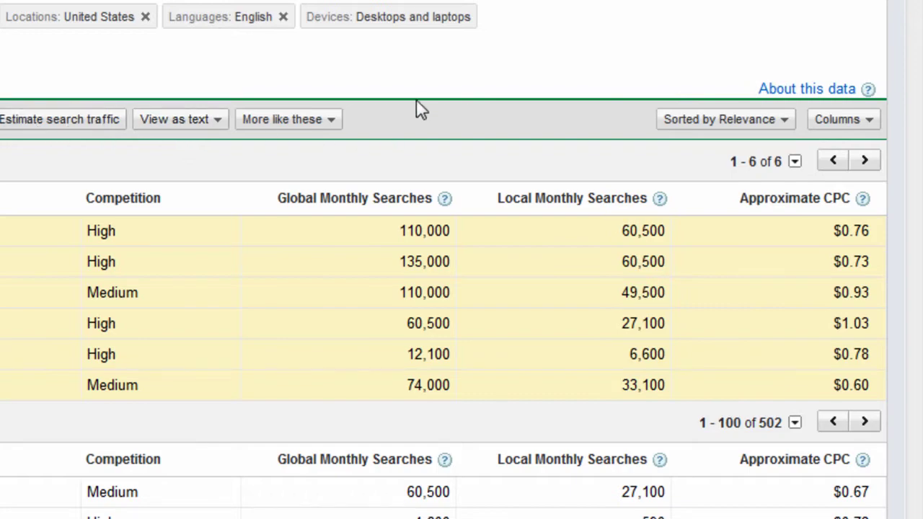
left_click(326, 121)
left_click(325, 121)
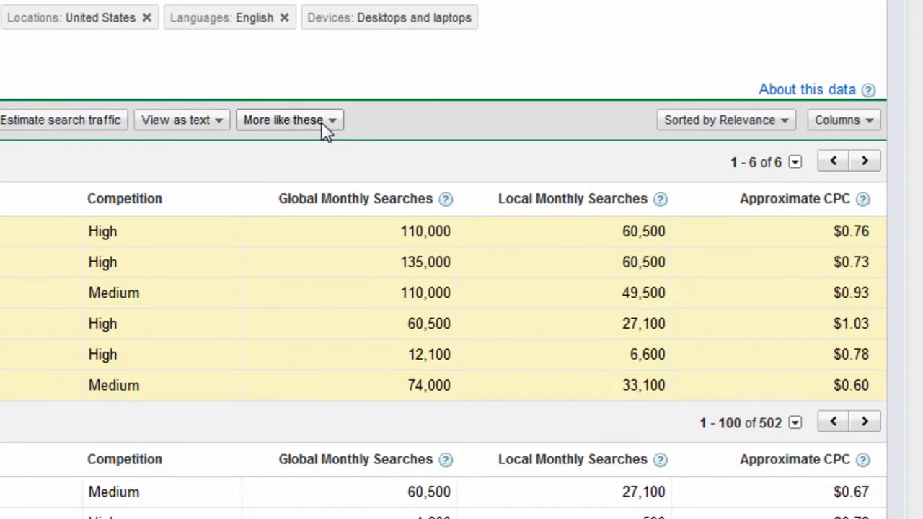
left_click(311, 170)
left_click(311, 172)
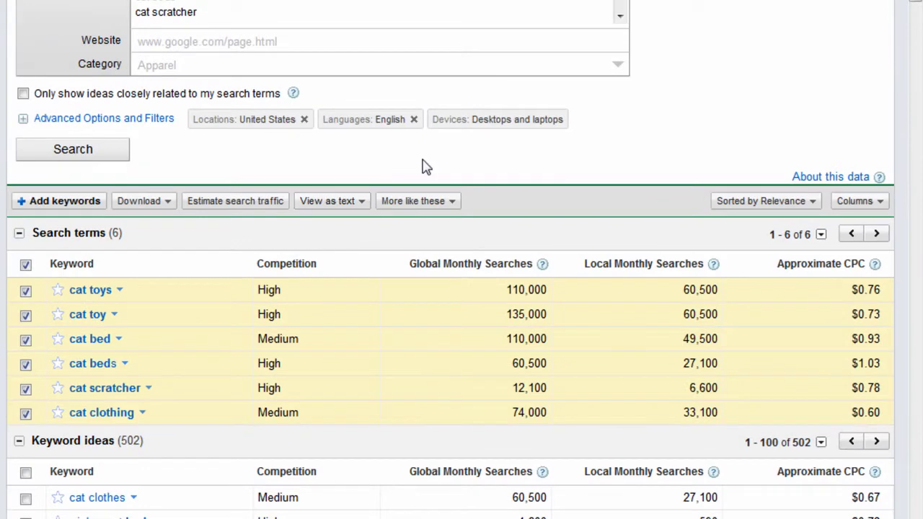
left_click(25, 266)
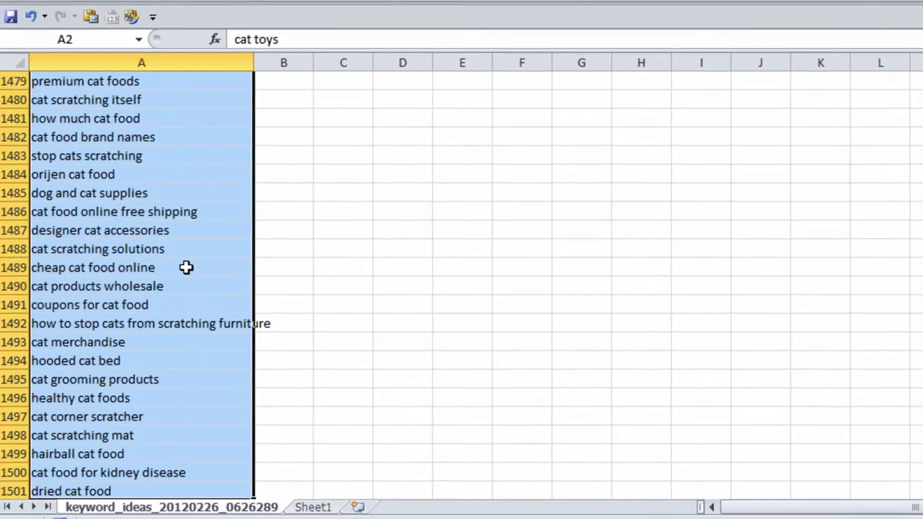
Copy the selected keyword column from Excel, paste it into WordStream's Keyword Grouper and generate the profitable keyword groupings
key("ctrl+c")
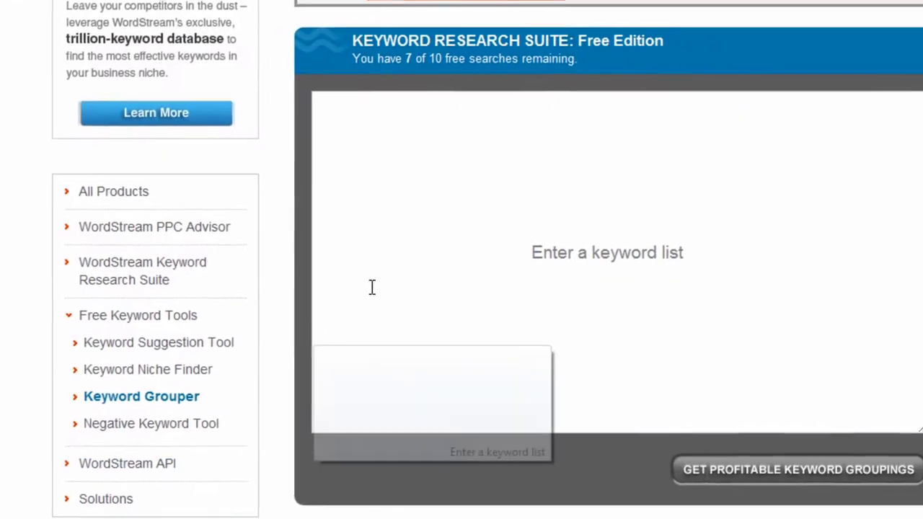
left_click(385, 243)
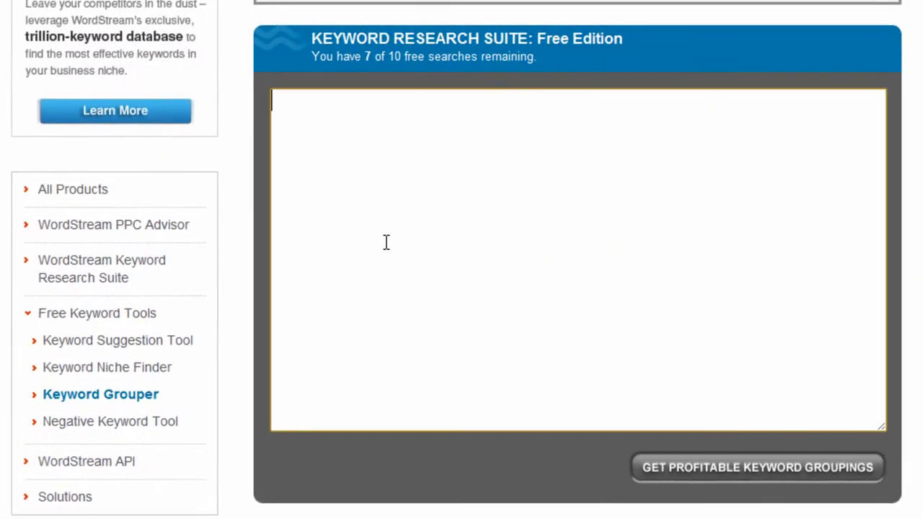
key("ctrl+v")
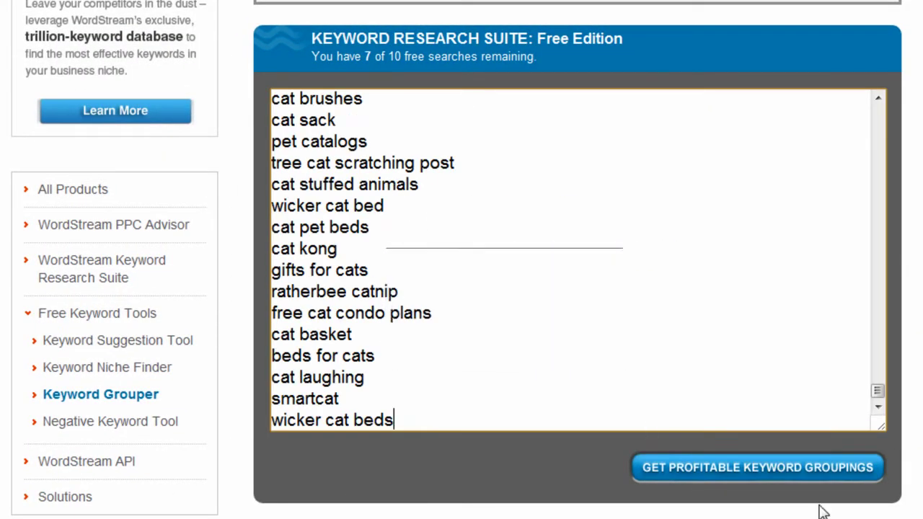
left_click(796, 467)
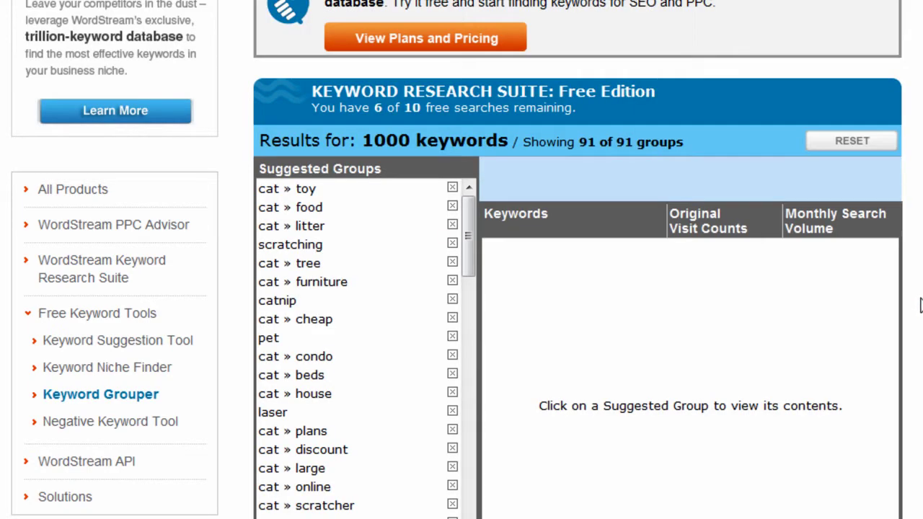
Browse the suggested keyword groups and examine the keywords in the cat » cheap group
scroll(907, 286, "down", 3)
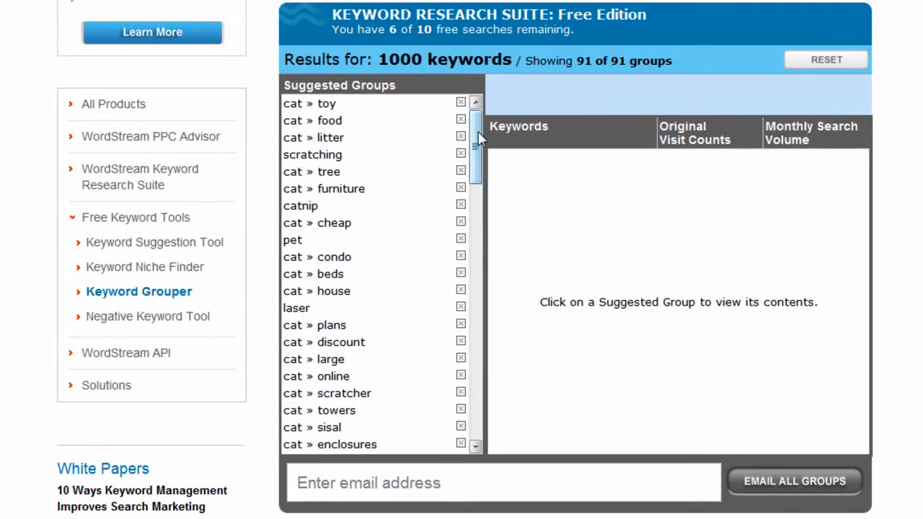
left_click_drag(431, 60, 377, 59)
mouse_move(482, 163)
left_mouse_down()
mouse_move(475, 210)
mouse_move(475, 168)
left_mouse_up()
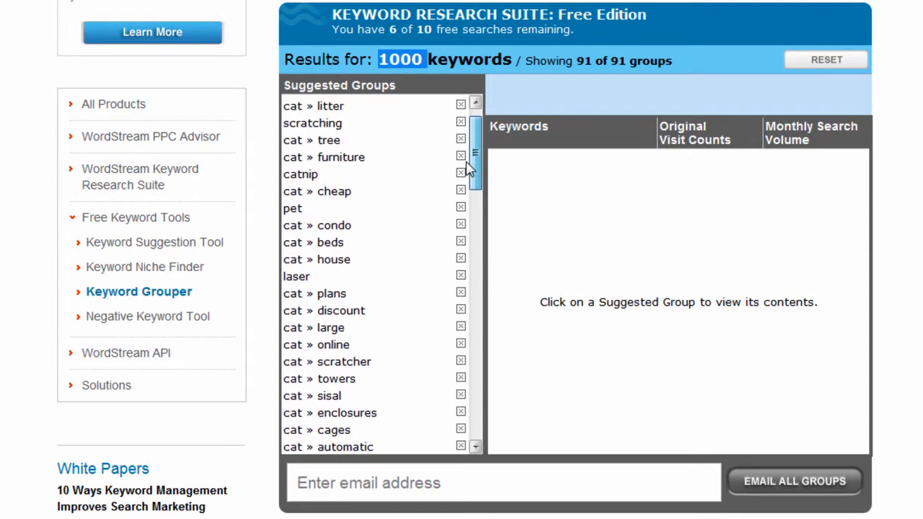
left_click(401, 193)
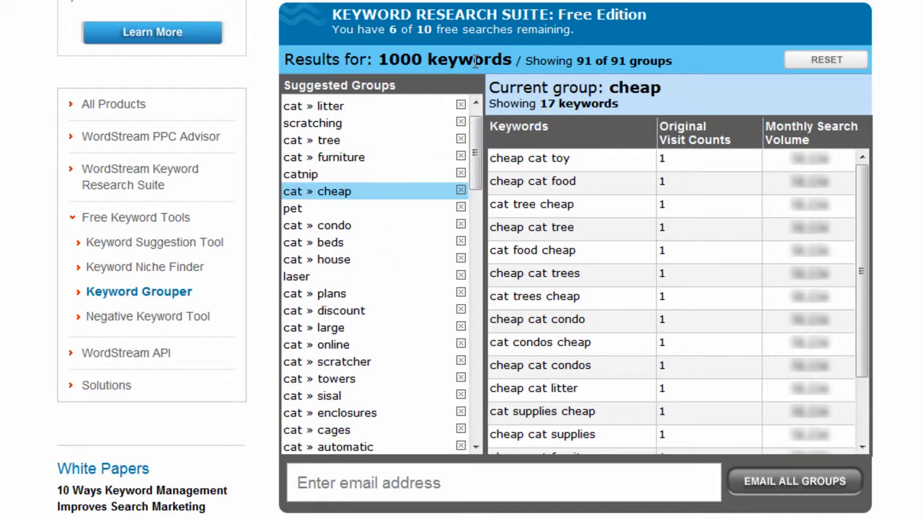
left_click_drag(426, 59, 382, 60)
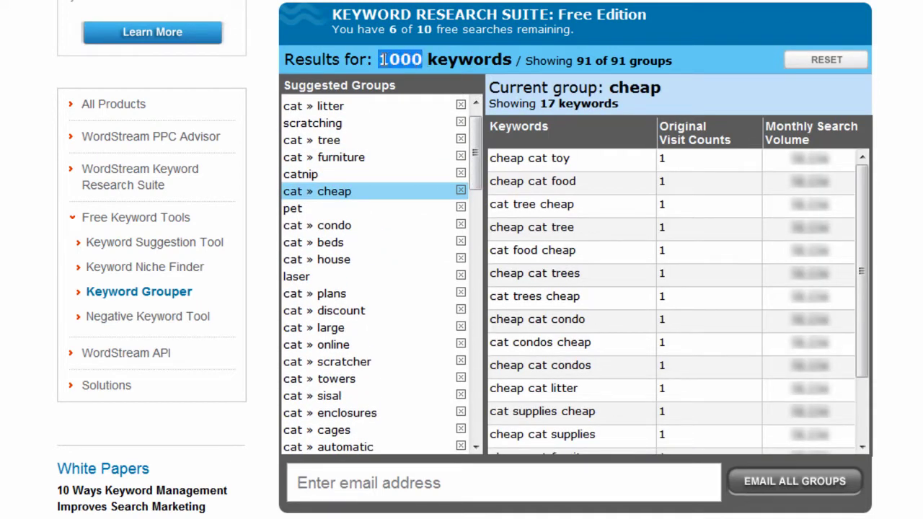
left_click(396, 59)
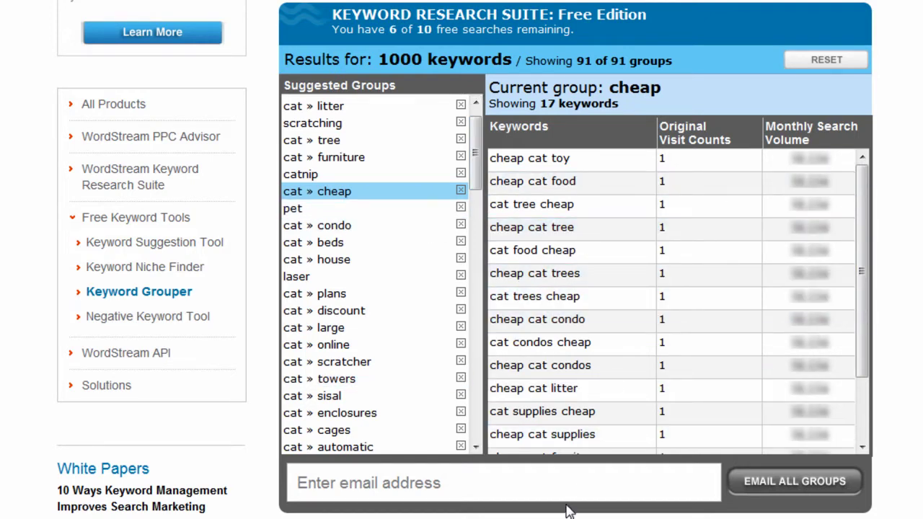
left_click(568, 483)
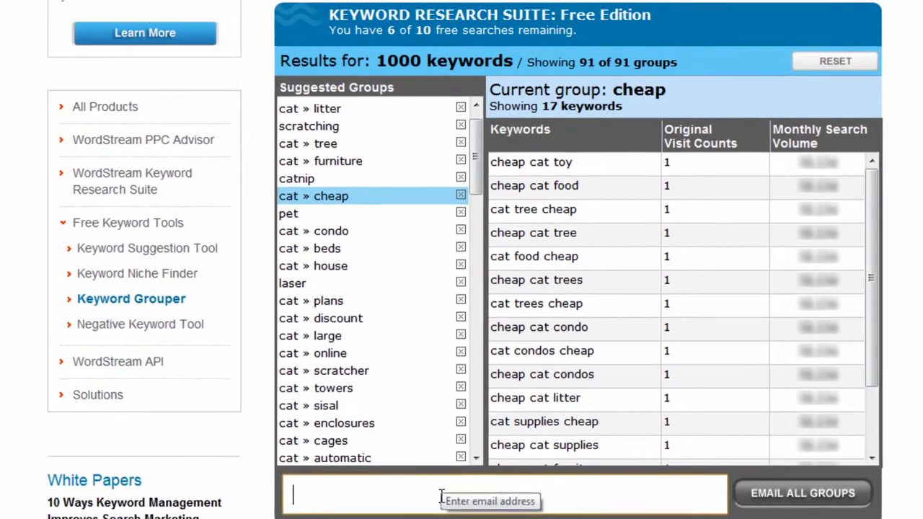
left_click(896, 344)
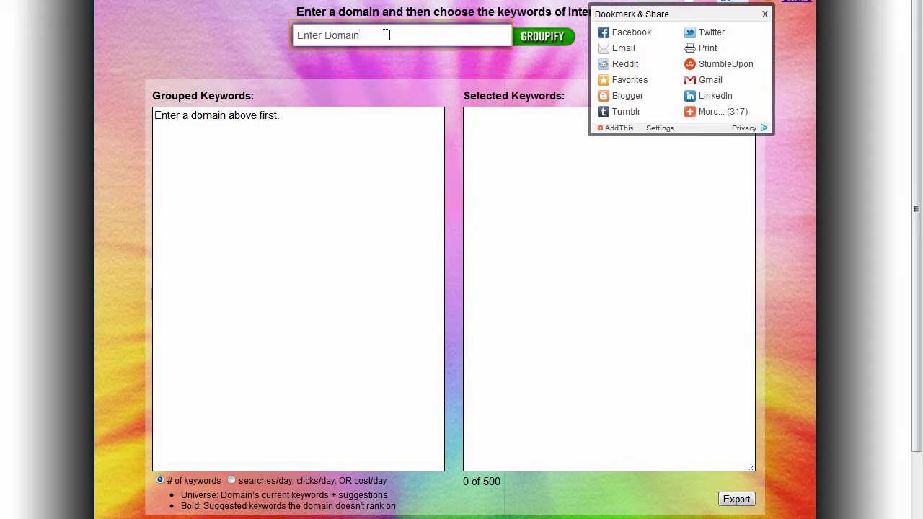
left_click_drag(389, 34, 245, 41)
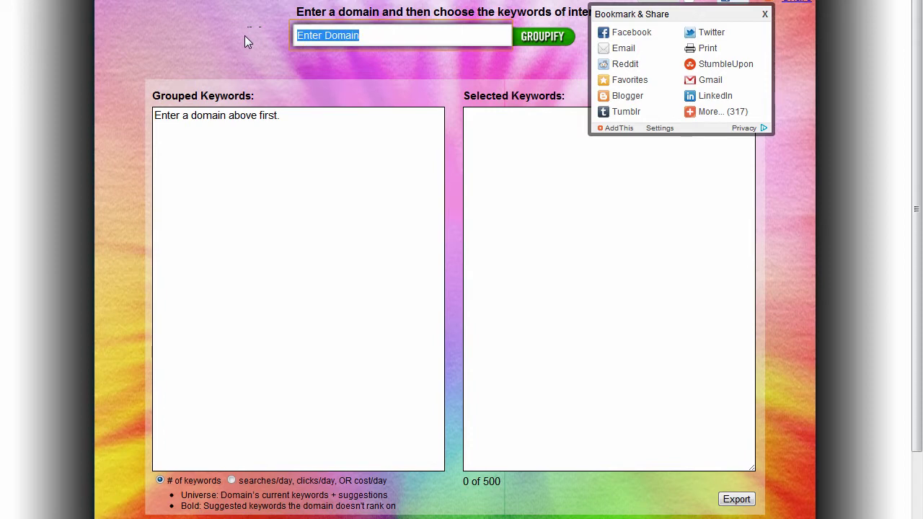
type("www.")
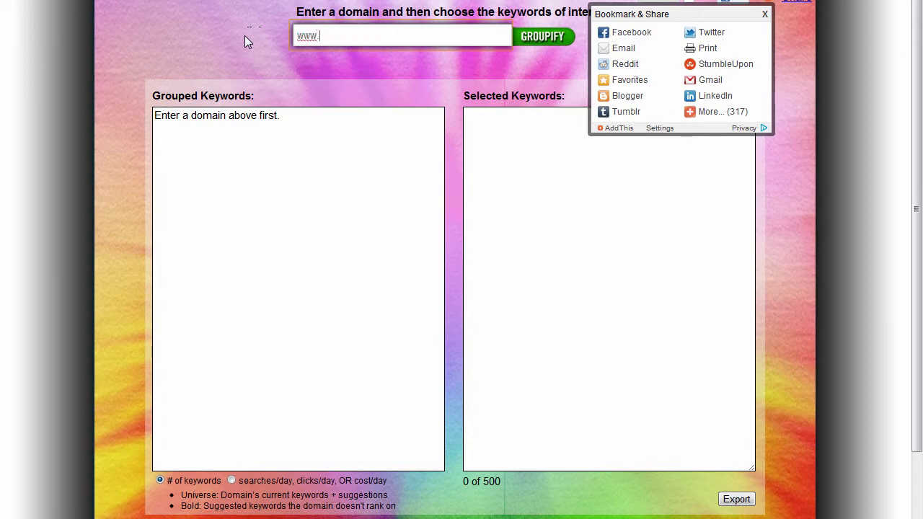
type("youtube.com")
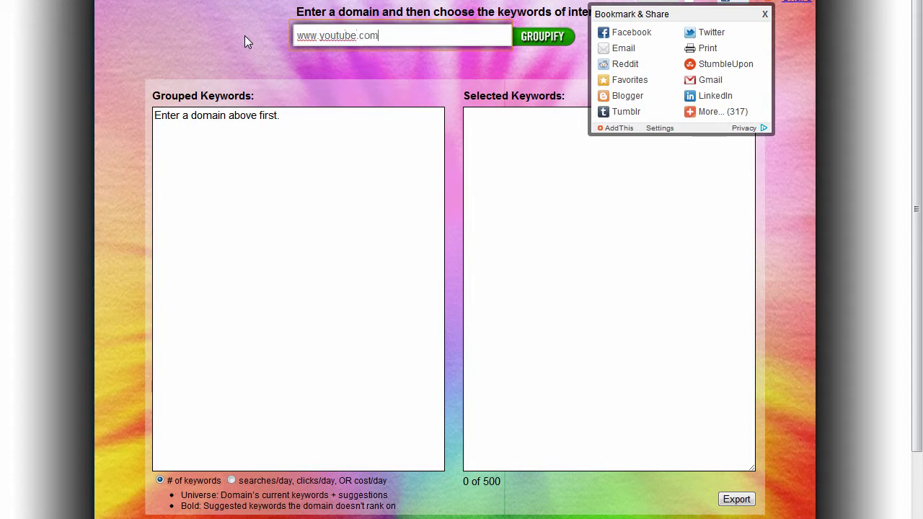
left_click(550, 45)
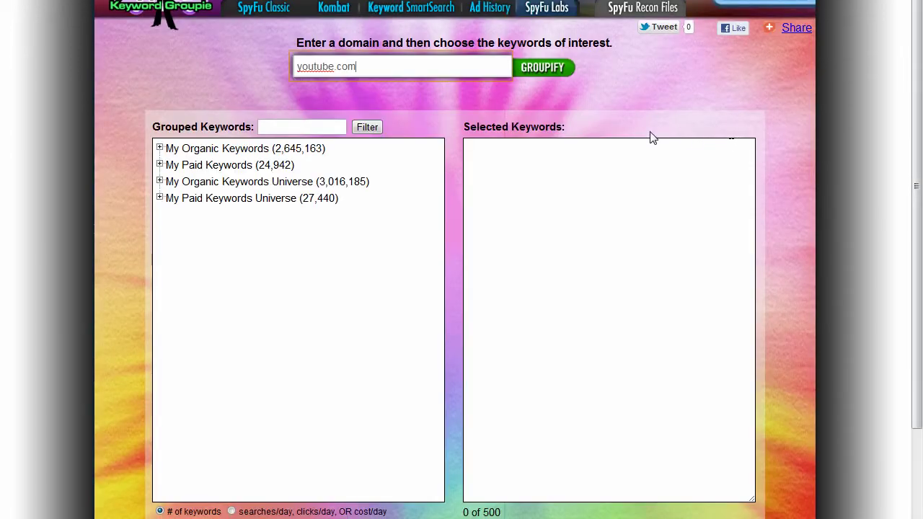
left_click(170, 152)
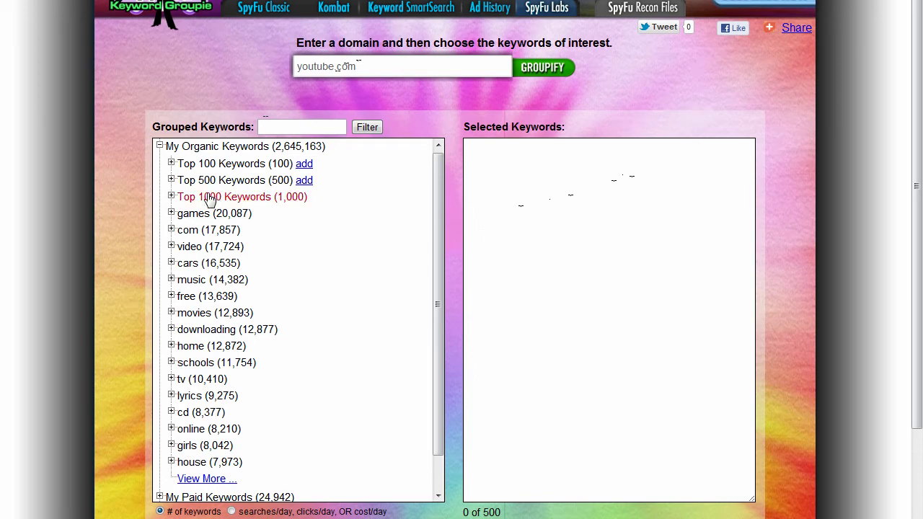
left_click(214, 166)
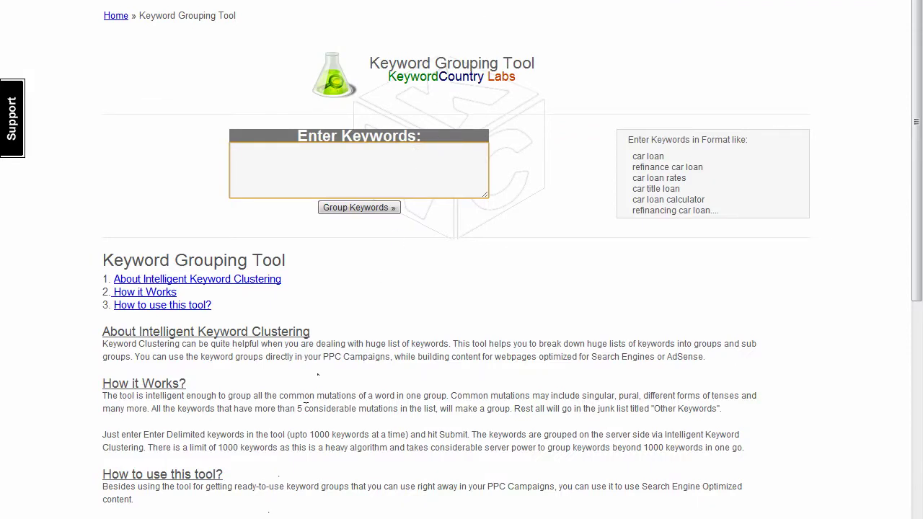
Paste the copied cat keyword list from the Excel sheet into the KeywordCountry Keyword Grouping Tool and group the keywords
key("alt+Tab")
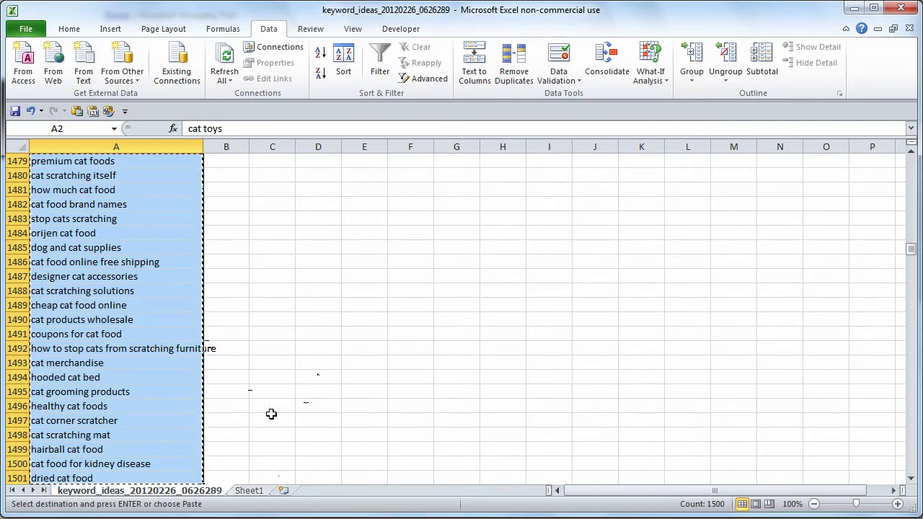
key("alt+Tab")
left_click(414, 149)
key("ctrl+v")
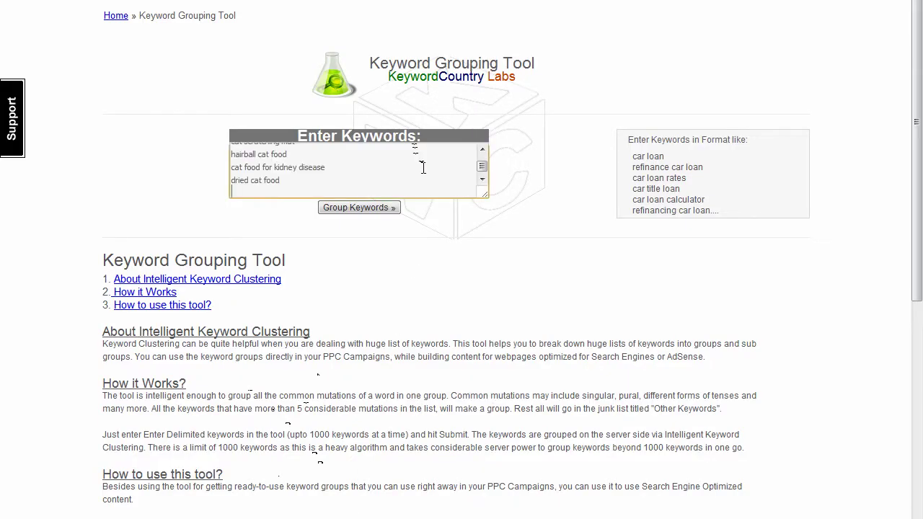
left_click(383, 212)
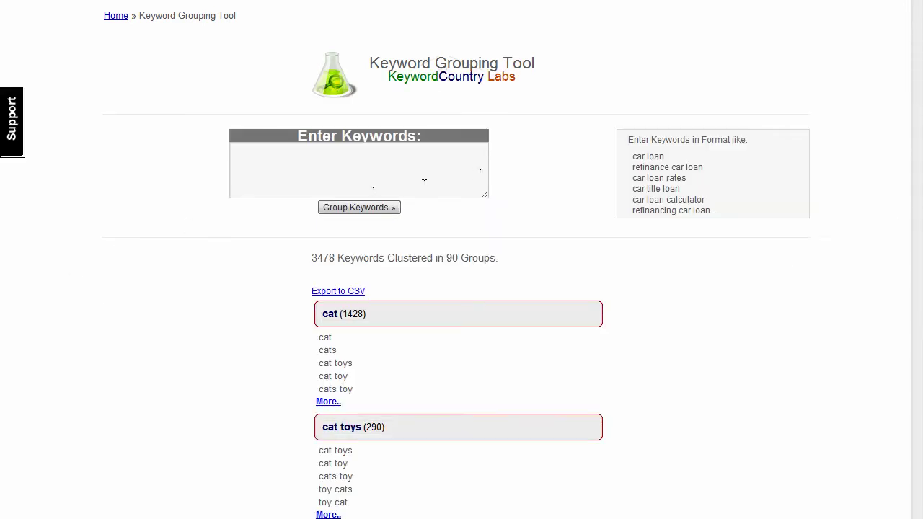
Expand the full keyword list of the cat group and review it down to the cat toys group
scroll(462, 288, "down", 3)
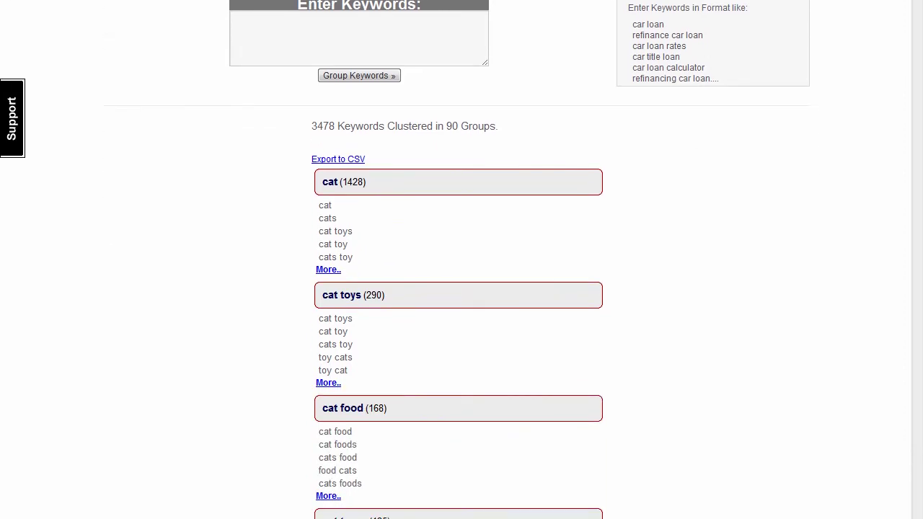
scroll(582, 52, "down", 5)
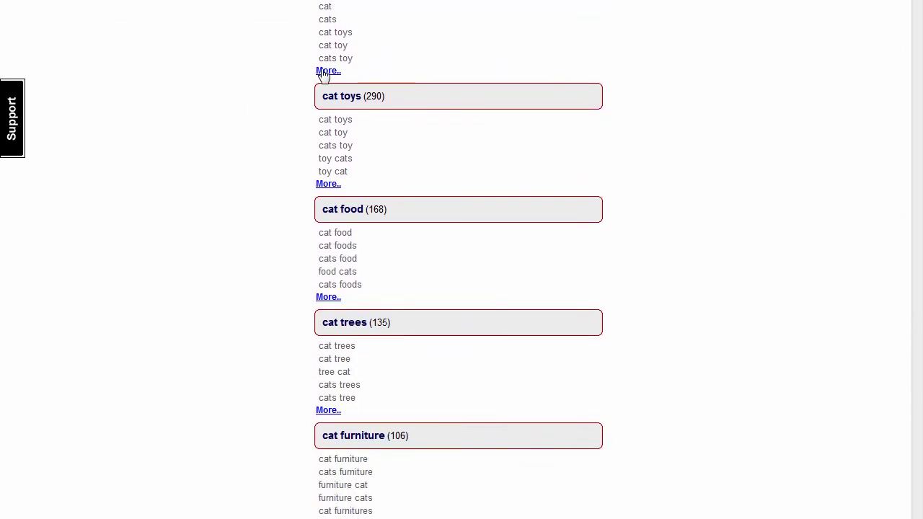
left_click(328, 71)
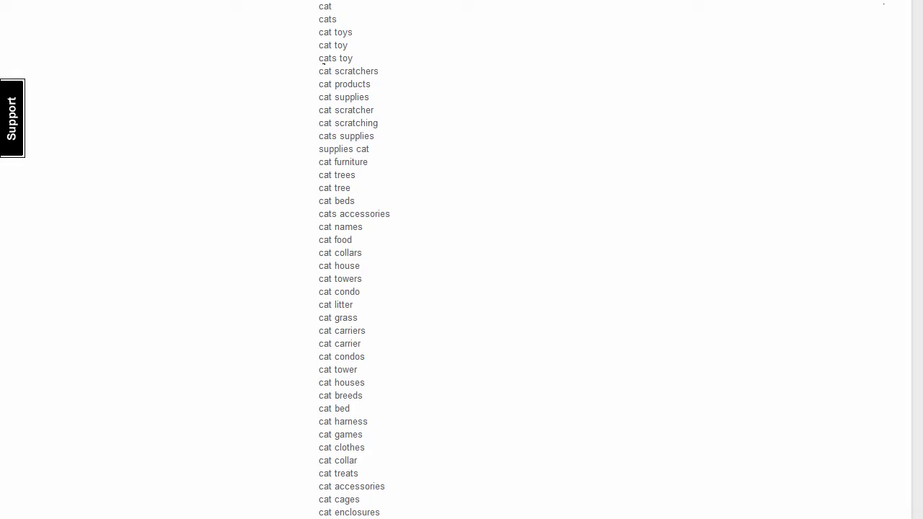
scroll(461, 289, "down", 11)
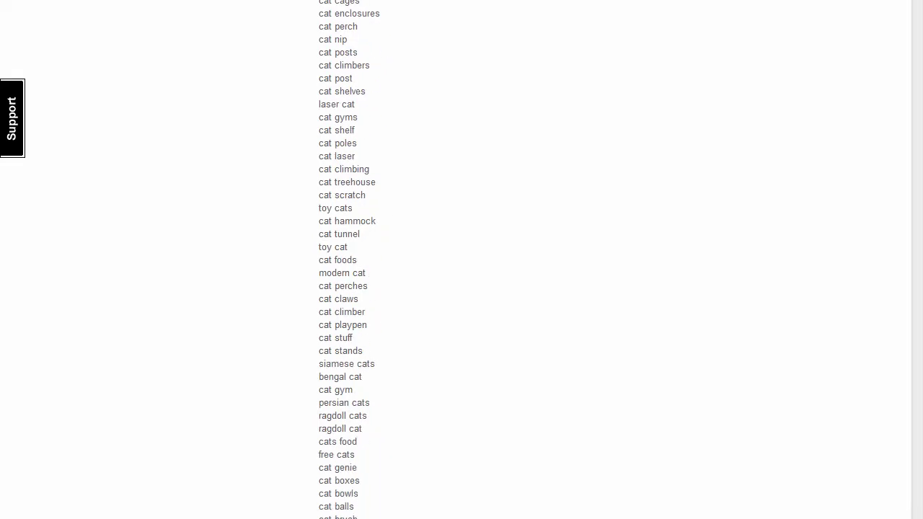
scroll(462, 288, "up", 19)
scroll(461, 288, "down", 1)
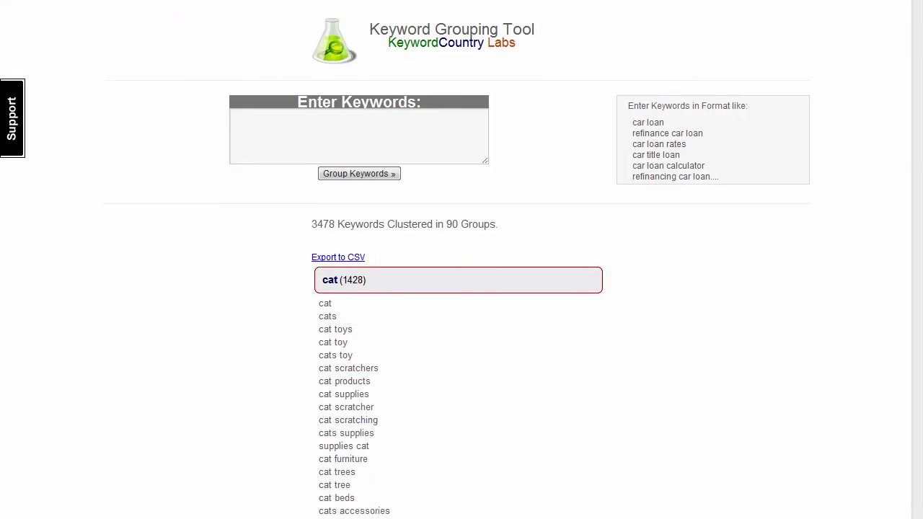
scroll(919, 15, "down", 20)
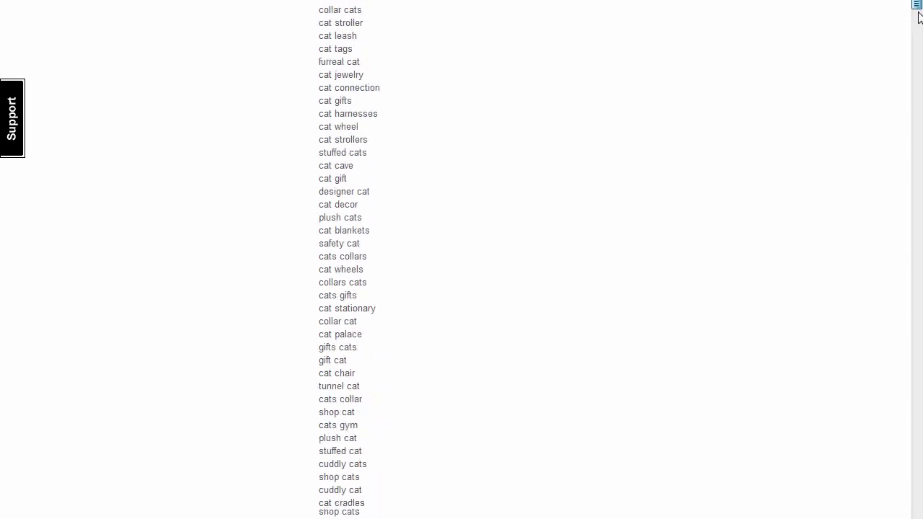
left_click_drag(918, 16, 912, 346)
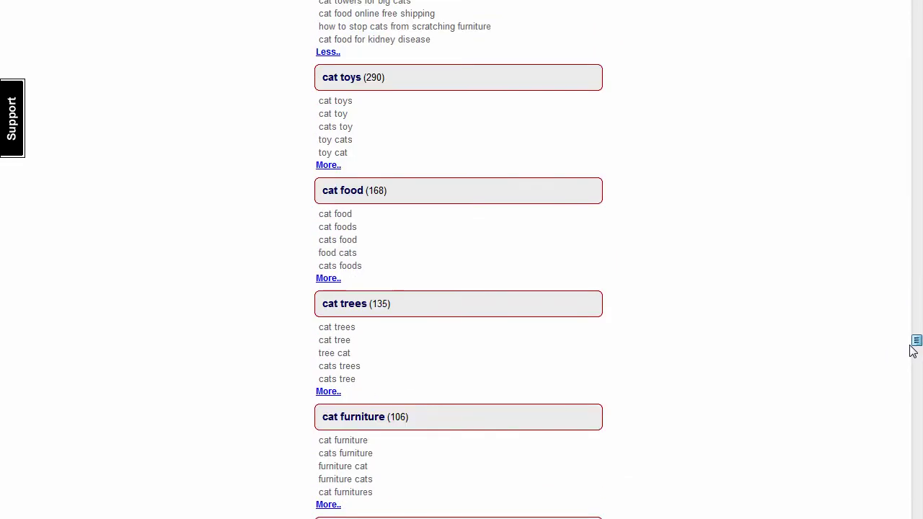
Collapse the cat group's keyword list and return to the CSV export option above the grouped results
left_click(327, 53)
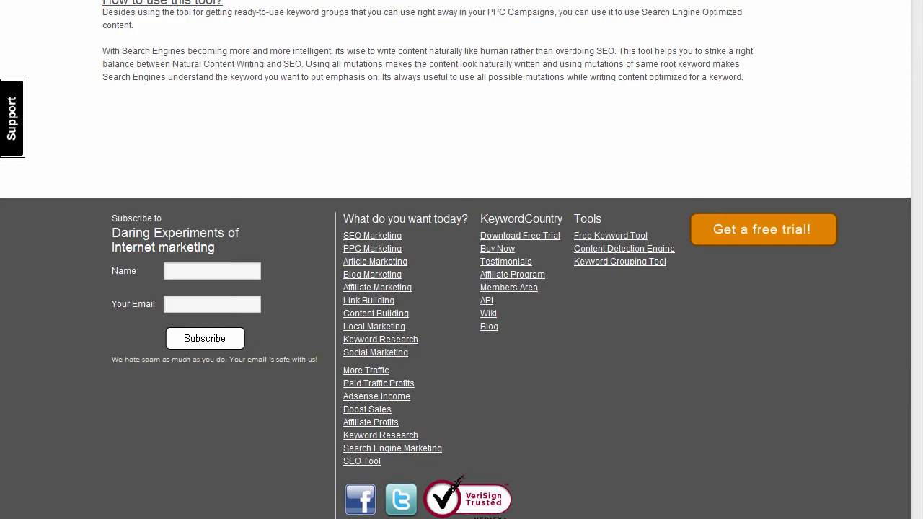
left_click_drag(919, 465, 914, 21)
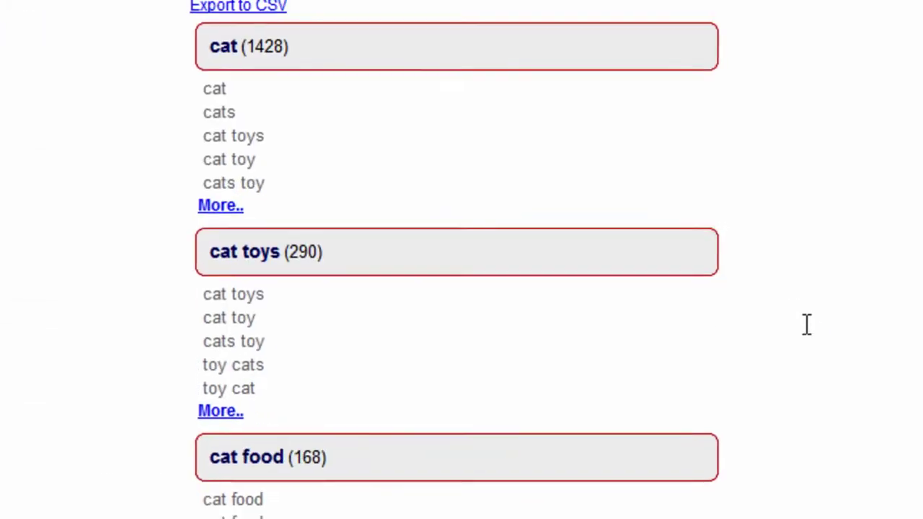
scroll(408, 58, "up", 1)
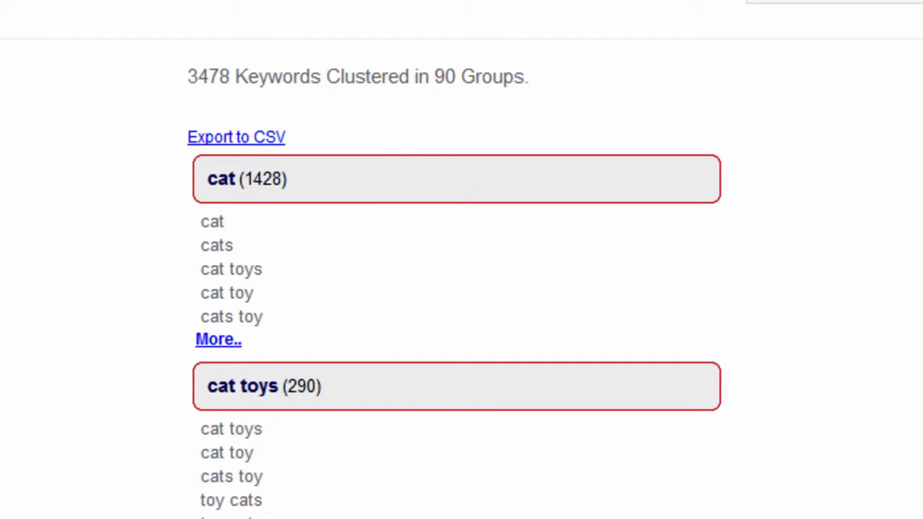
Review the clustered keyword groups from cat toys down to cat condo in the grouping results
scroll(461, 288, "down", 1)
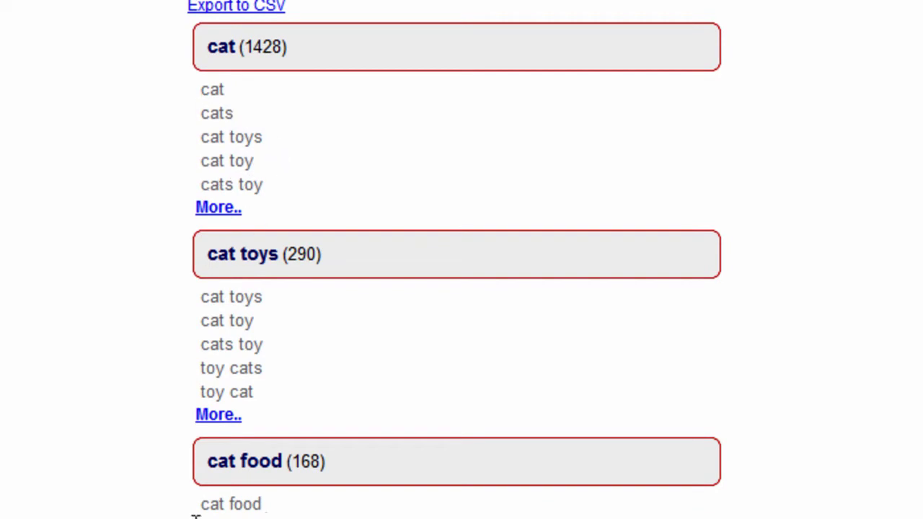
scroll(461, 288, "down", 6)
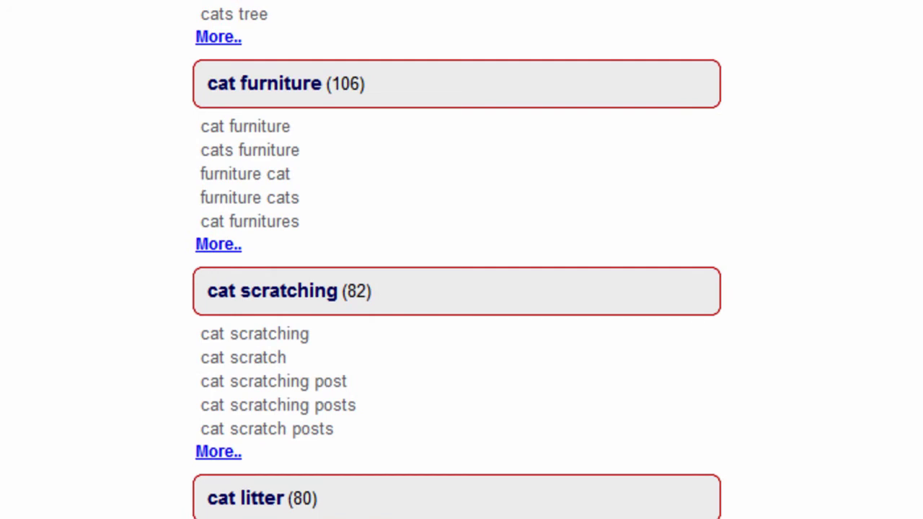
scroll(462, 288, "down", 5)
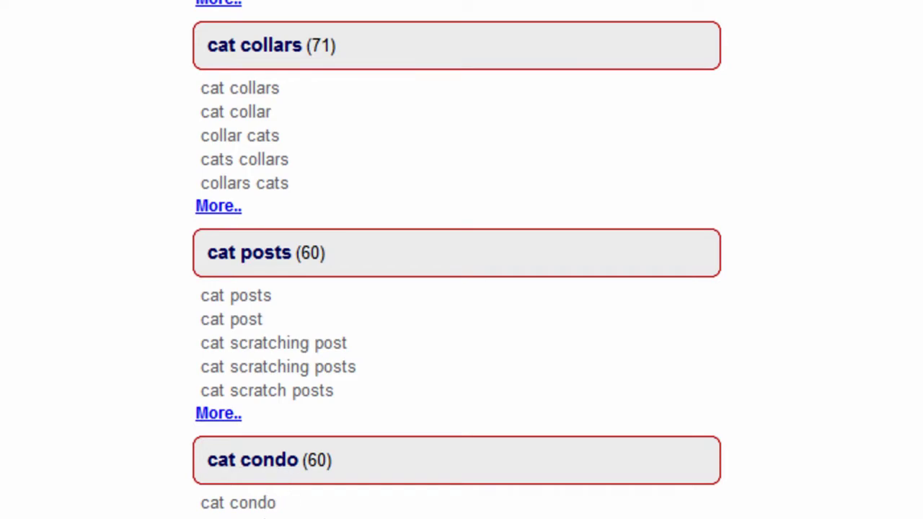
scroll(461, 260, "up", 5)
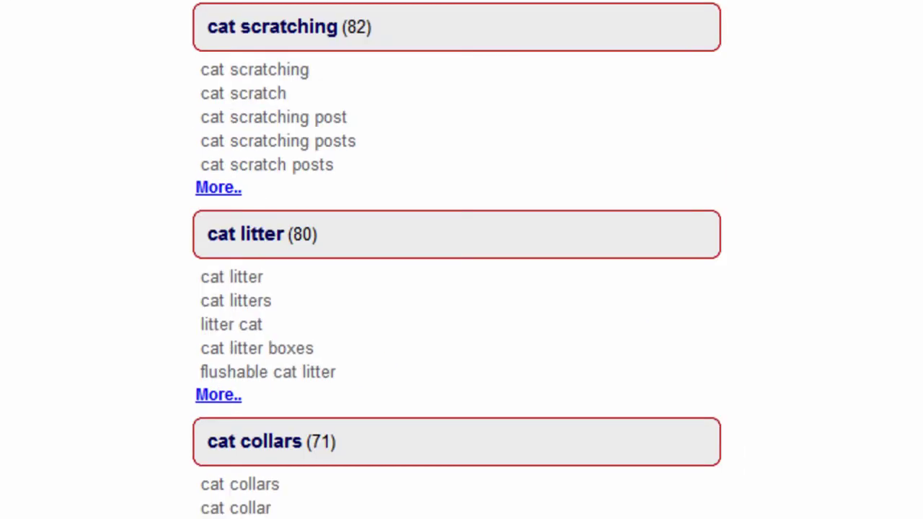
scroll(462, 259, "up", 2)
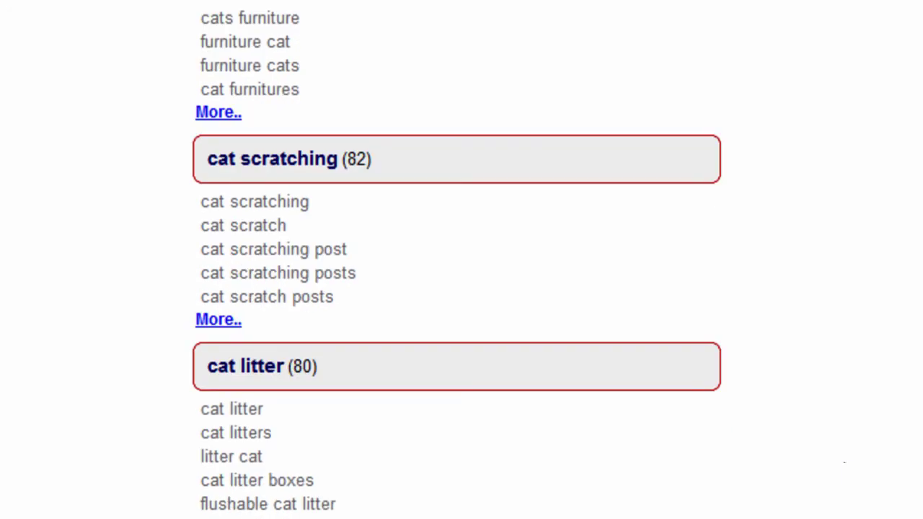
scroll(461, 260, "up", 15)
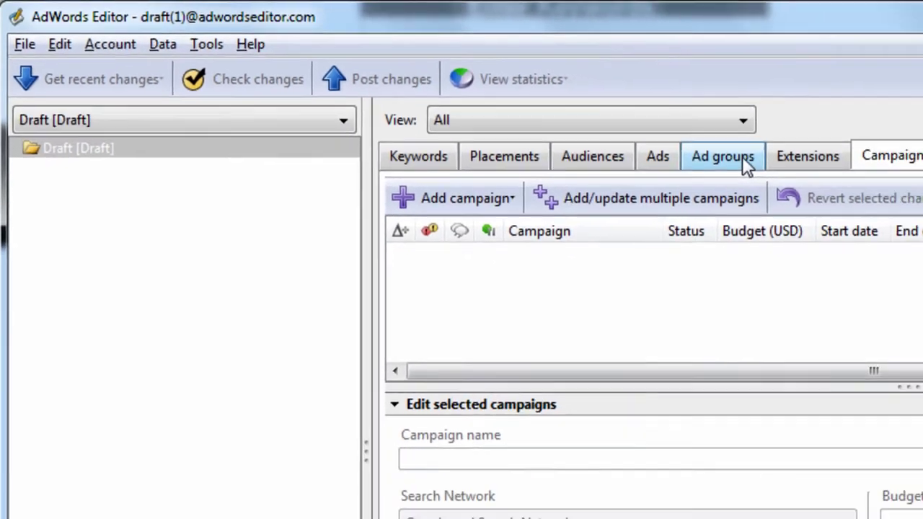
Switch to AdWords Editor and add a new campaign to the draft account
left_click(741, 156)
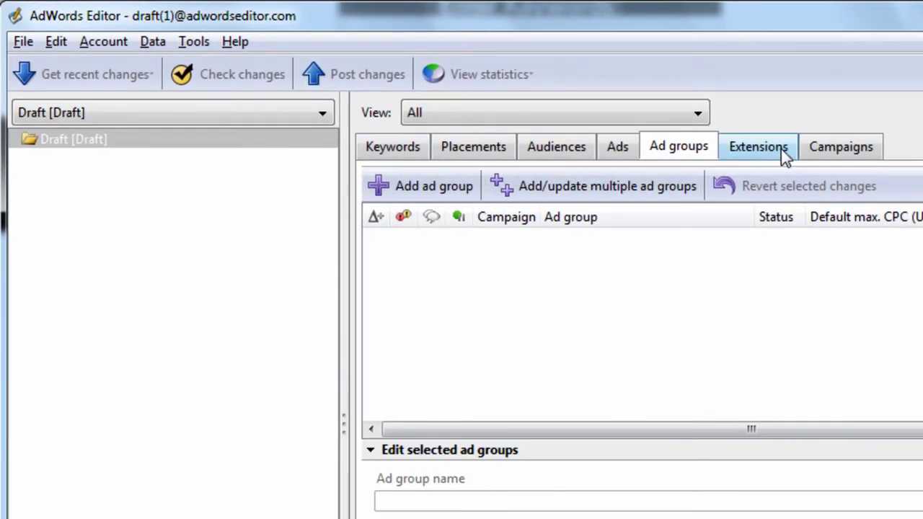
left_click(839, 148)
left_click(480, 187)
left_click(475, 214)
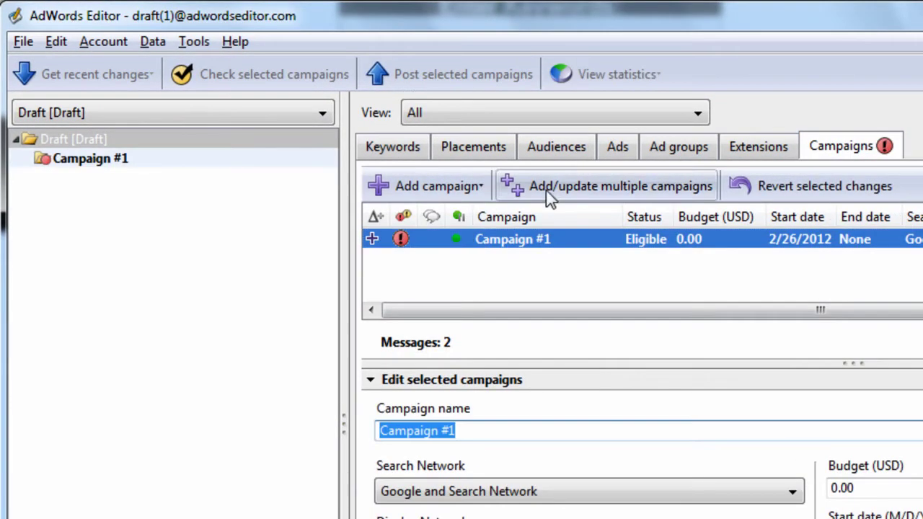
Add a new ad group to Campaign #1
left_click(48, 163)
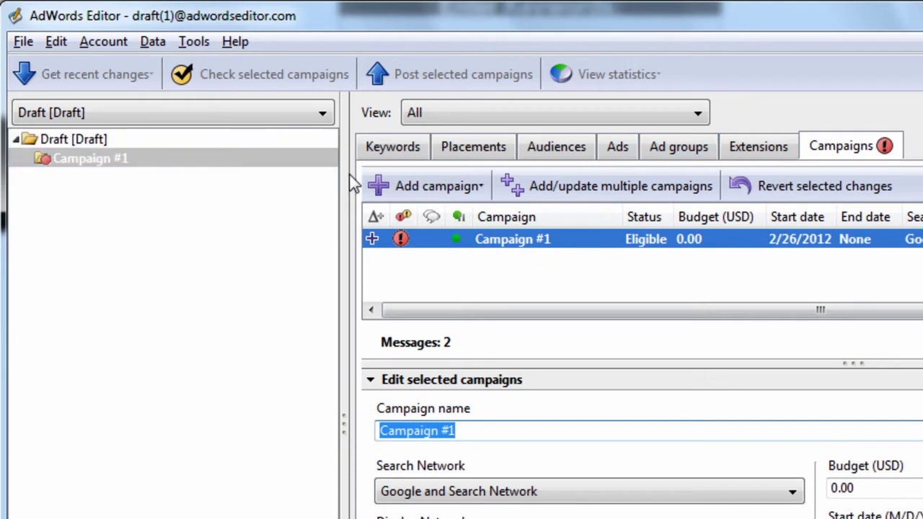
left_click(679, 146)
left_click(452, 191)
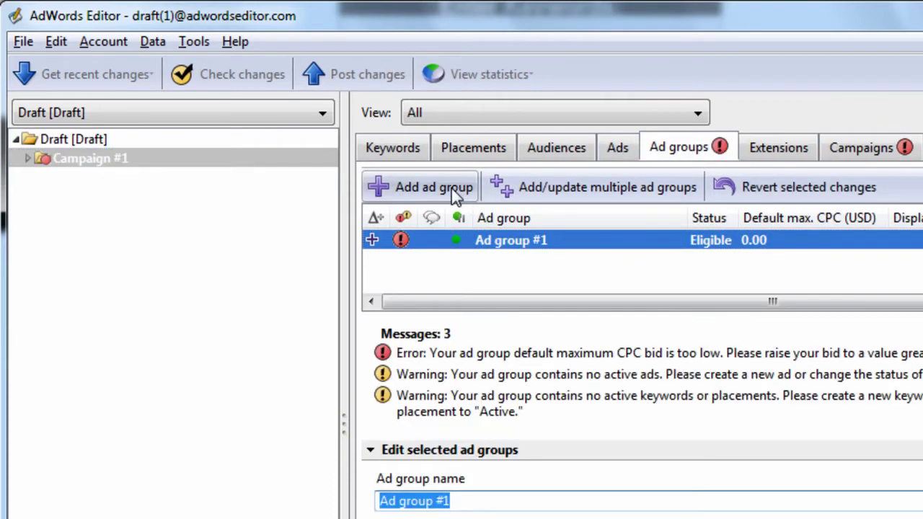
Start a bulk addition of multiple keywords for Ad group #1 and paste in the copied cat keyword list
left_click(28, 159)
left_click(119, 182)
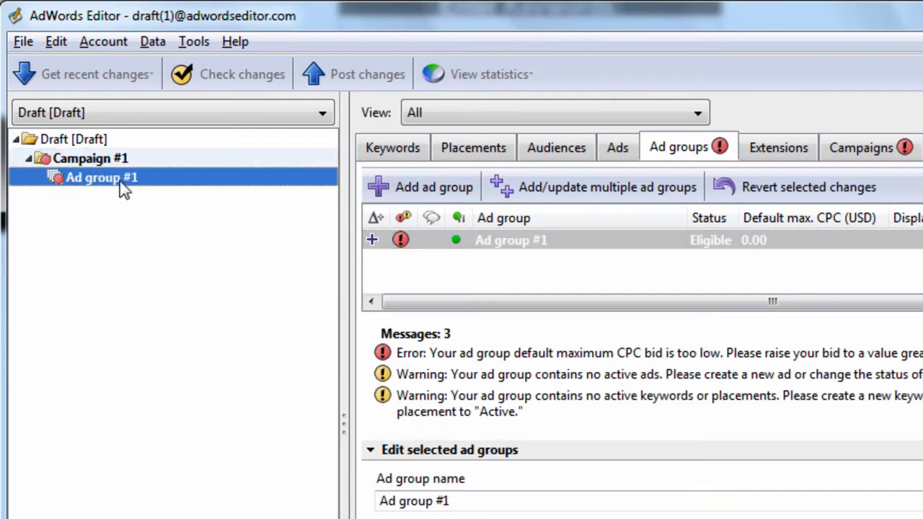
left_click(393, 153)
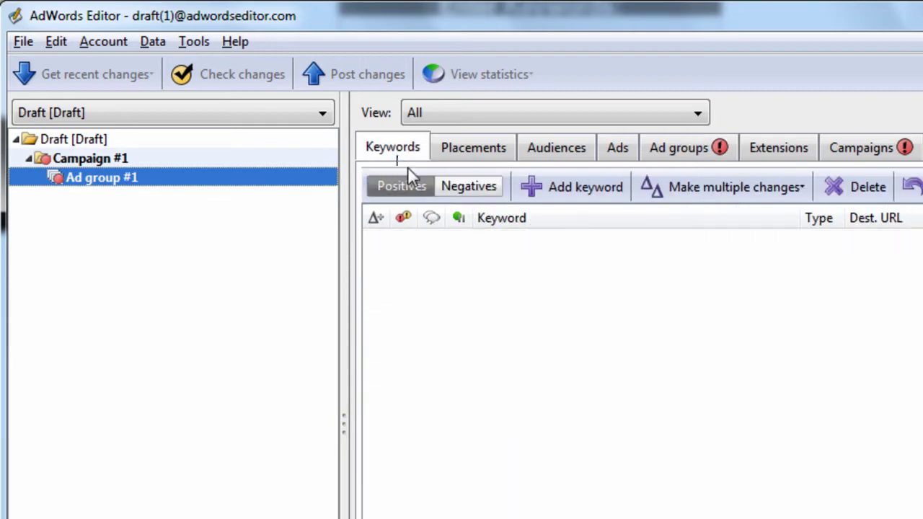
left_click(770, 189)
left_click(780, 220)
key("ctrl+v")
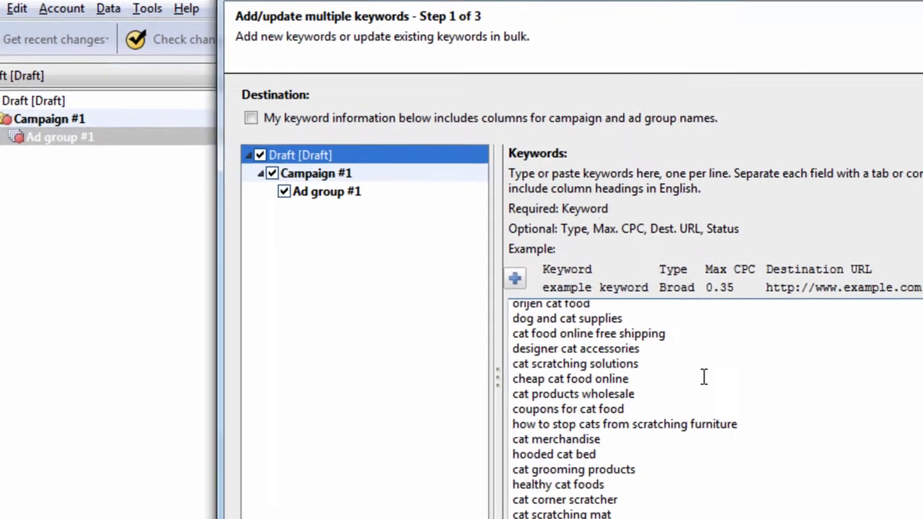
Process the pasted list with its column headed Keyword, finish the import and keep the proposed changes
left_click(624, 500)
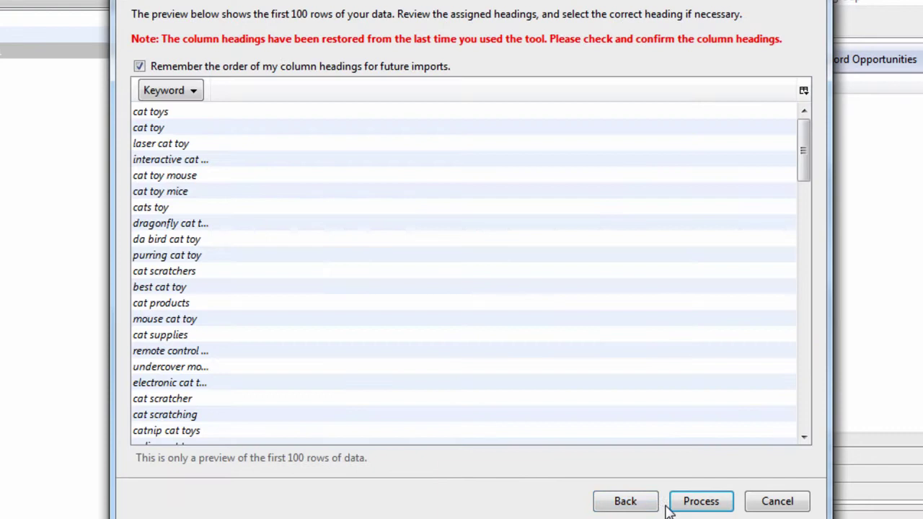
left_click(702, 504)
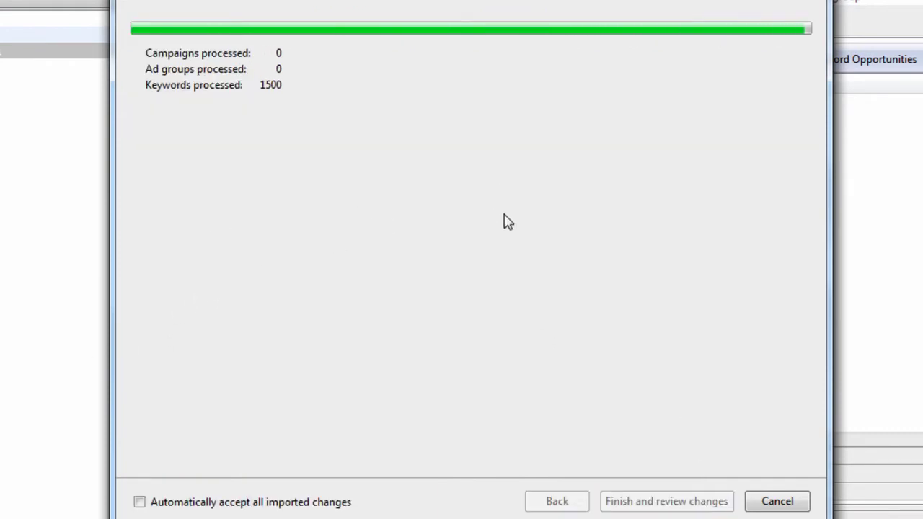
left_click(663, 503)
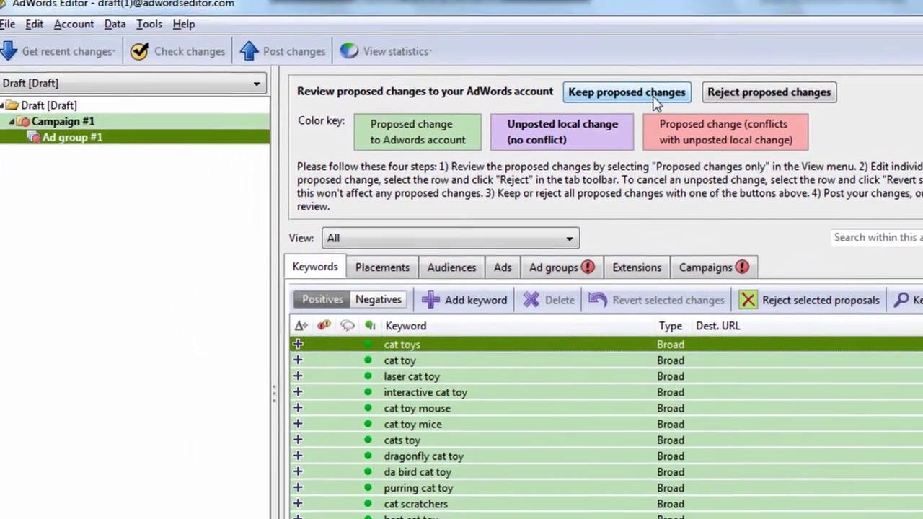
left_click(526, 6)
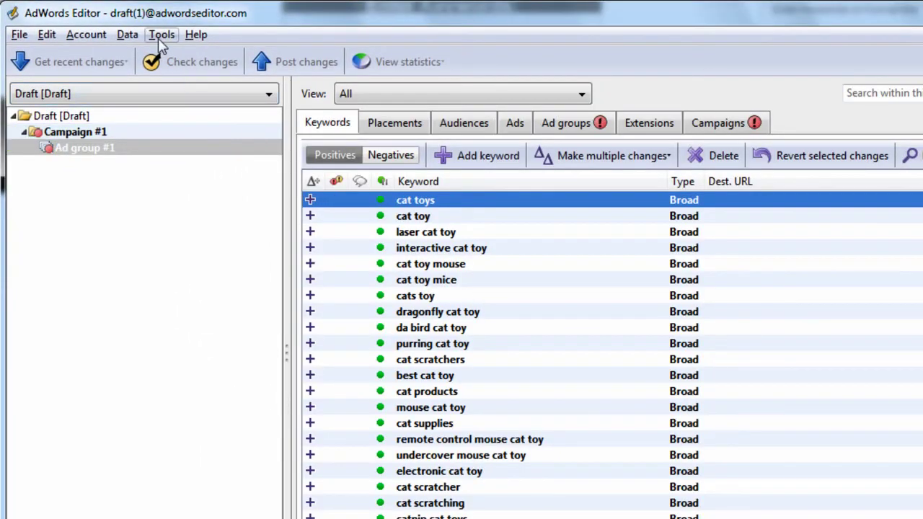
Start the Keyword Grouper on Ad group #1 of Campaign #1 and generate the common terms to group by
left_click(161, 36)
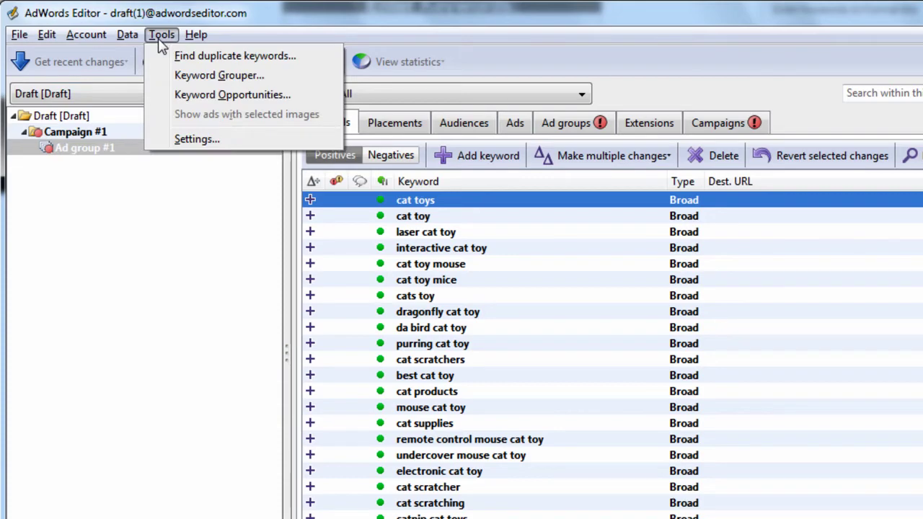
left_click(189, 77)
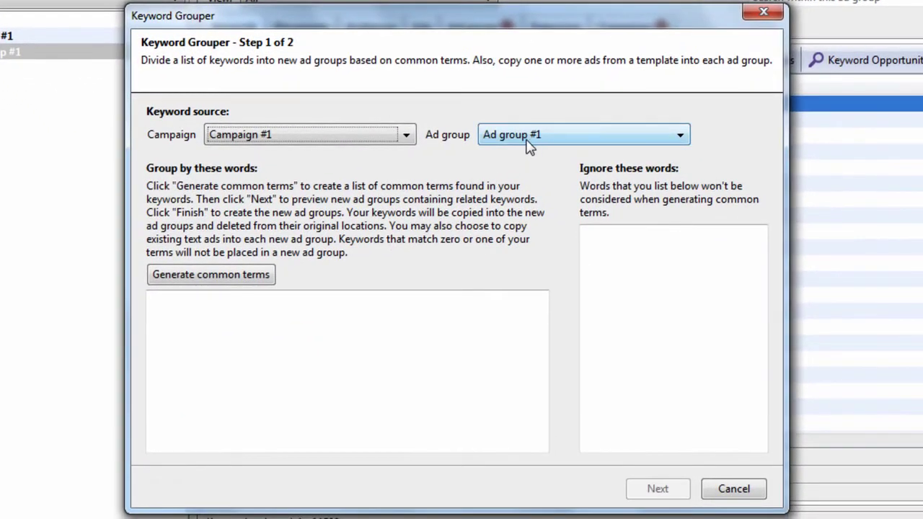
left_click(261, 278)
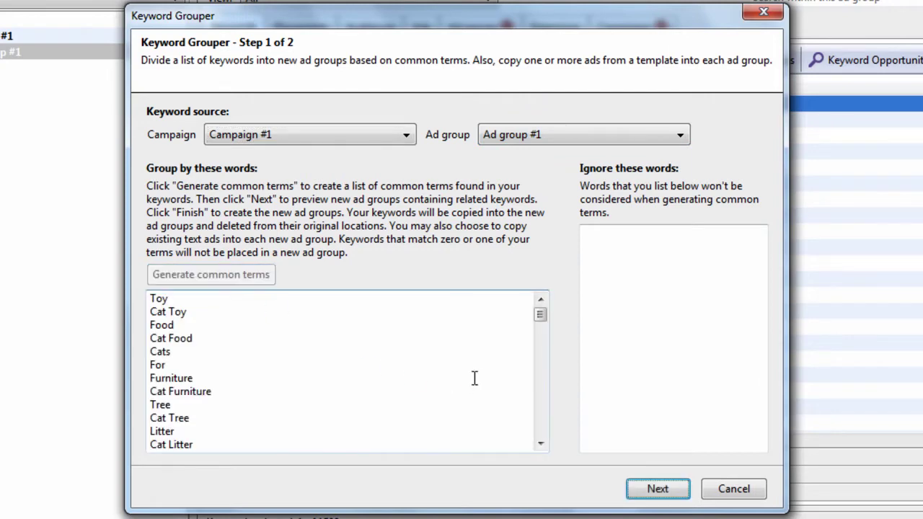
mouse_move(540, 314)
left_mouse_down()
mouse_move(534, 445)
mouse_move(541, 302)
left_mouse_up()
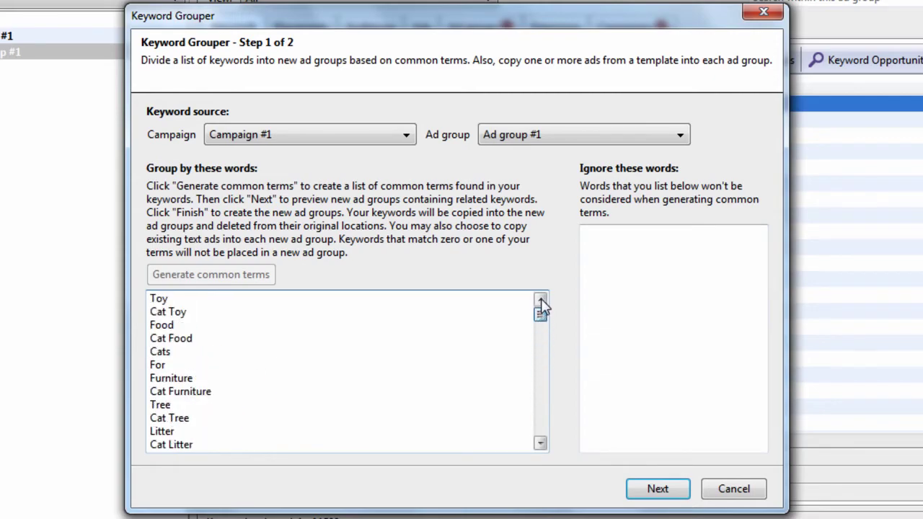
Preview the proposed groups from Toy past Furniture and create the new ad groups without any text ads
left_click(651, 488)
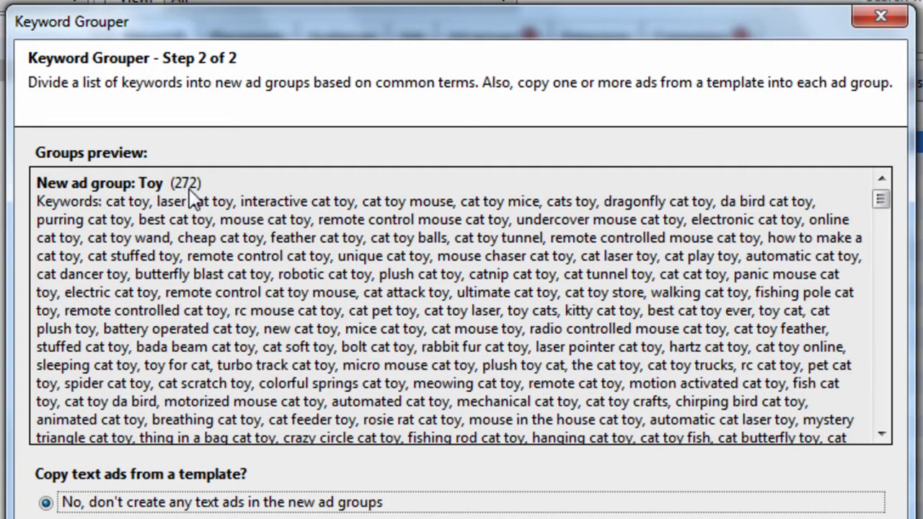
left_click_drag(884, 200, 893, 256)
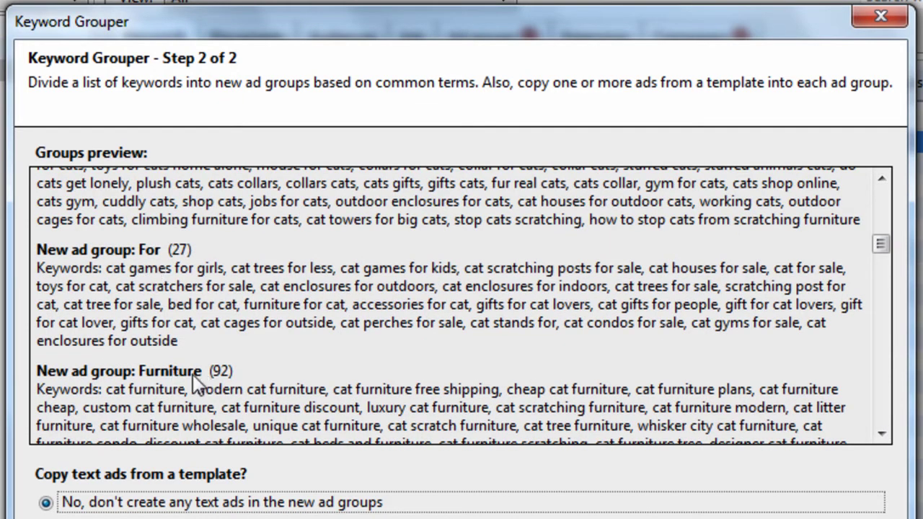
left_click_drag(875, 246, 883, 380)
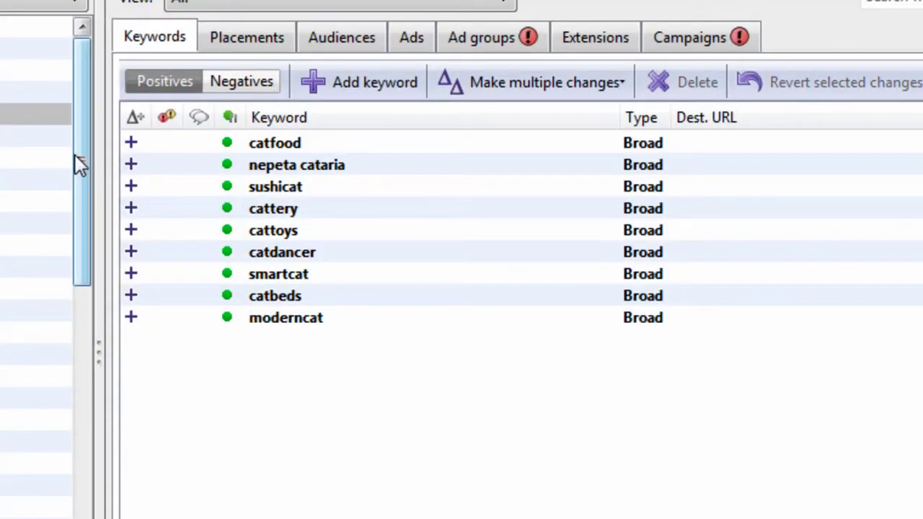
Look over the new ad groups under Campaign #1 and view the keywords of the A Cat group
left_click_drag(79, 148, 81, 174)
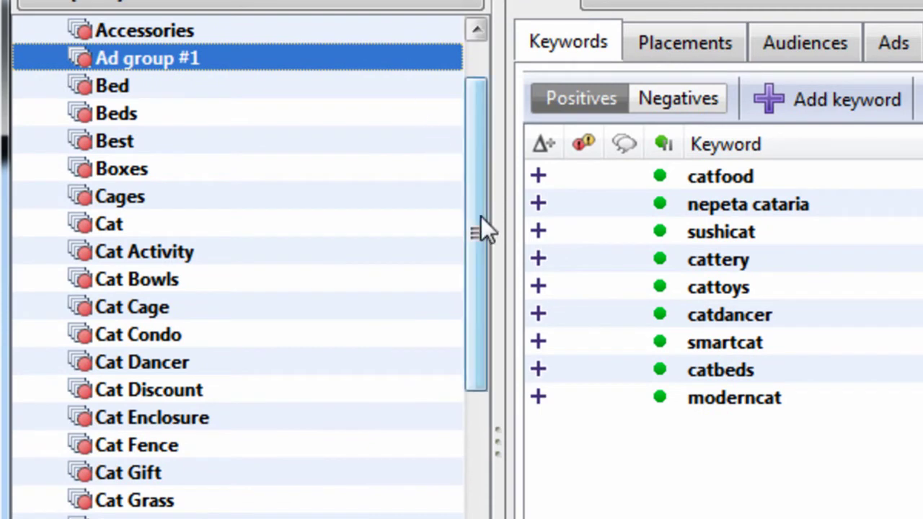
left_click_drag(481, 217, 231, 172)
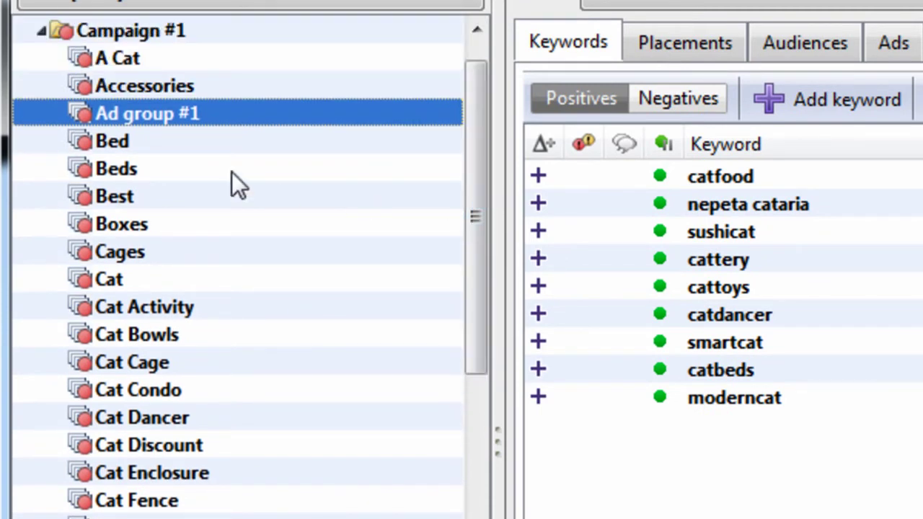
left_click(184, 66)
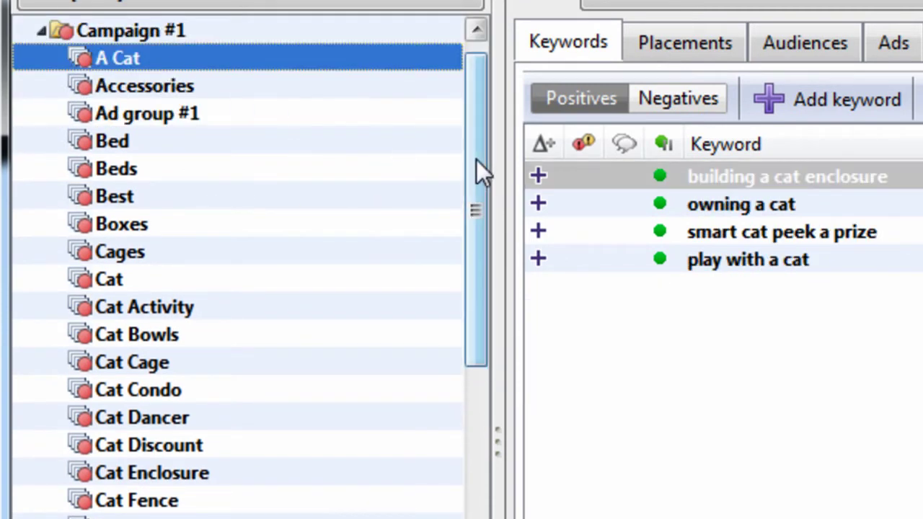
Examine the keywords placed in the Cats and For ad groups of Campaign #1
left_click_drag(476, 160, 456, 340)
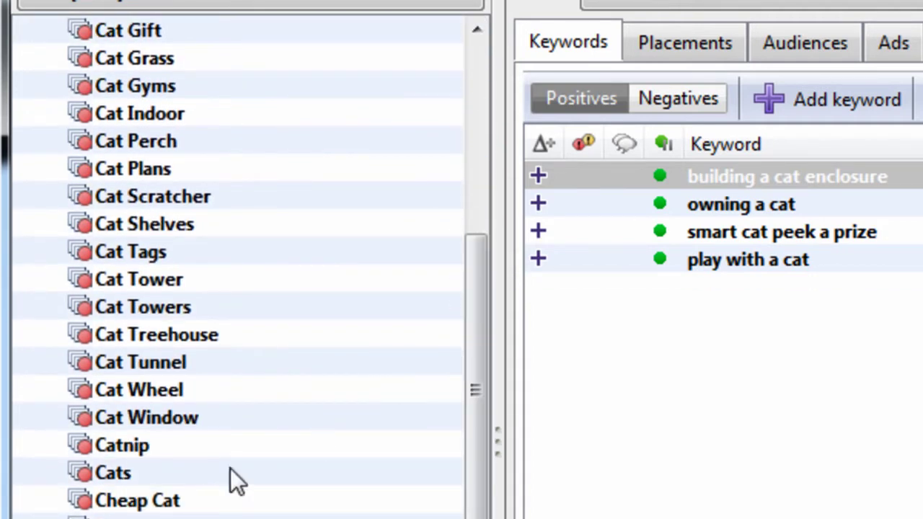
left_click(236, 474)
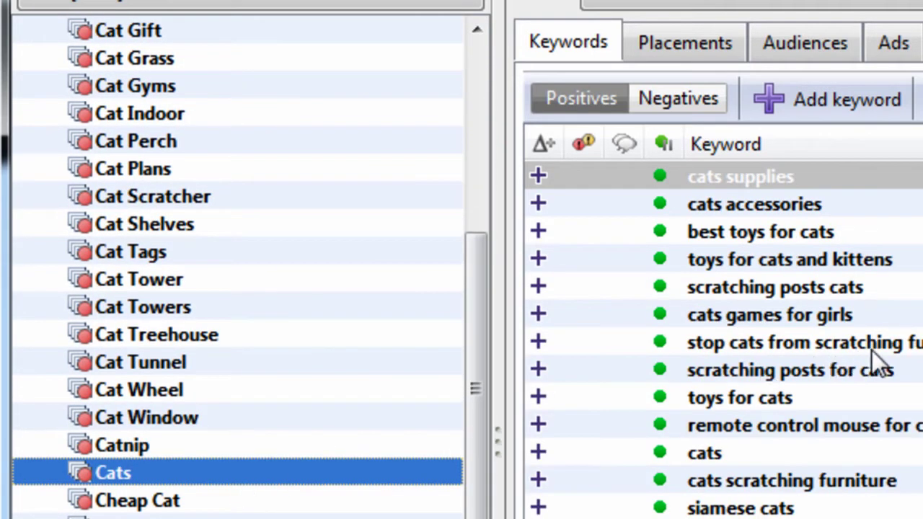
left_click(813, 341)
scroll(881, 375, "down", 1)
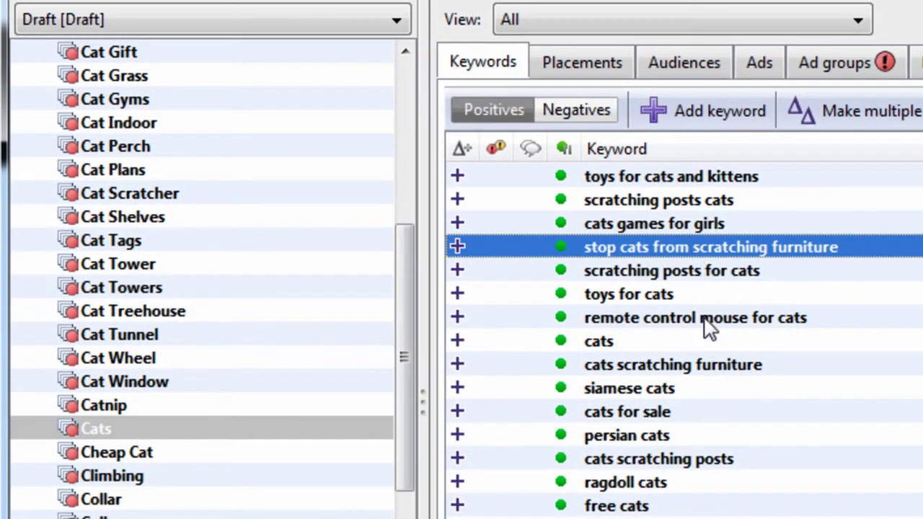
left_click(752, 322)
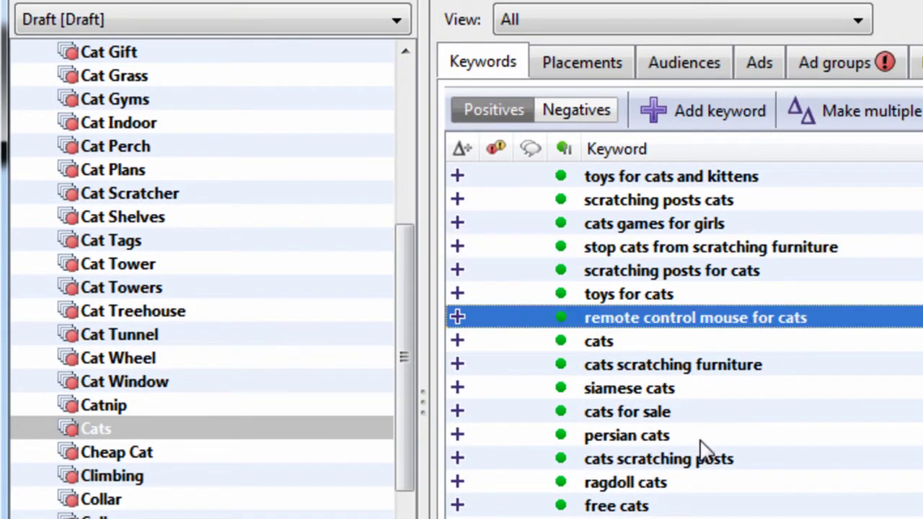
left_click(700, 438)
left_click_drag(404, 364, 404, 465)
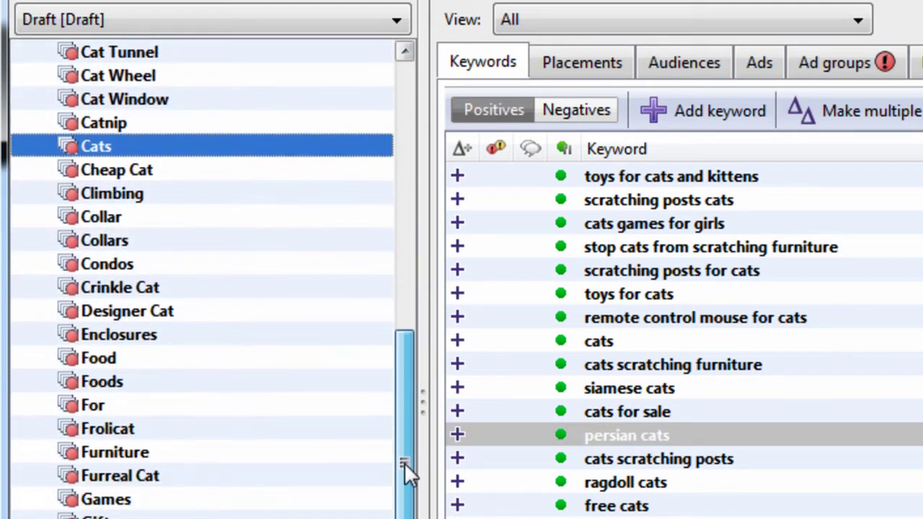
left_click(243, 409)
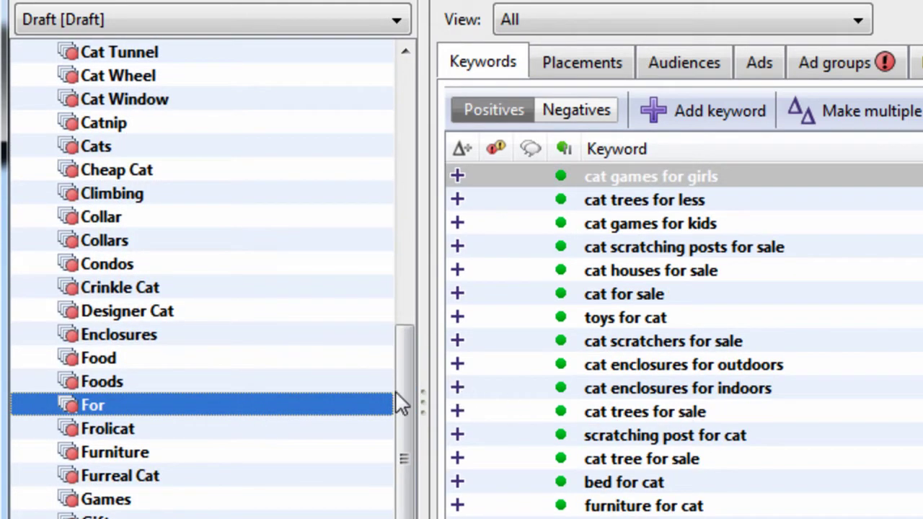
left_click(306, 0)
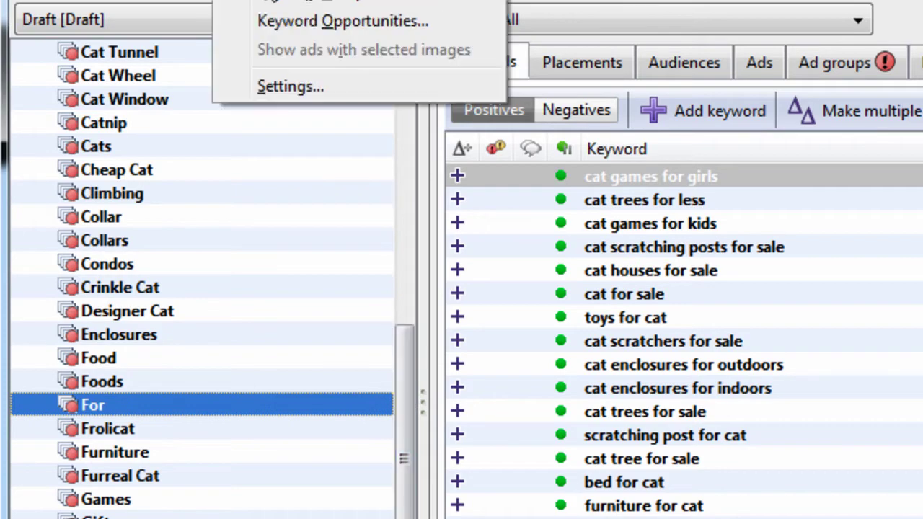
left_click(310, 5)
left_click(886, 315)
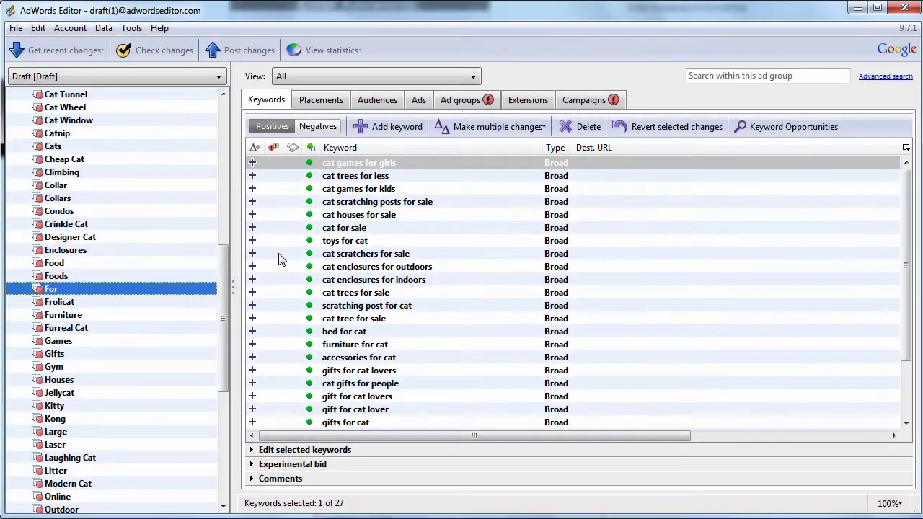
Switch to Keyword Grouper 1.5 and paste the cat keyword list over the existing entries
left_click_drag(225, 286, 238, 412)
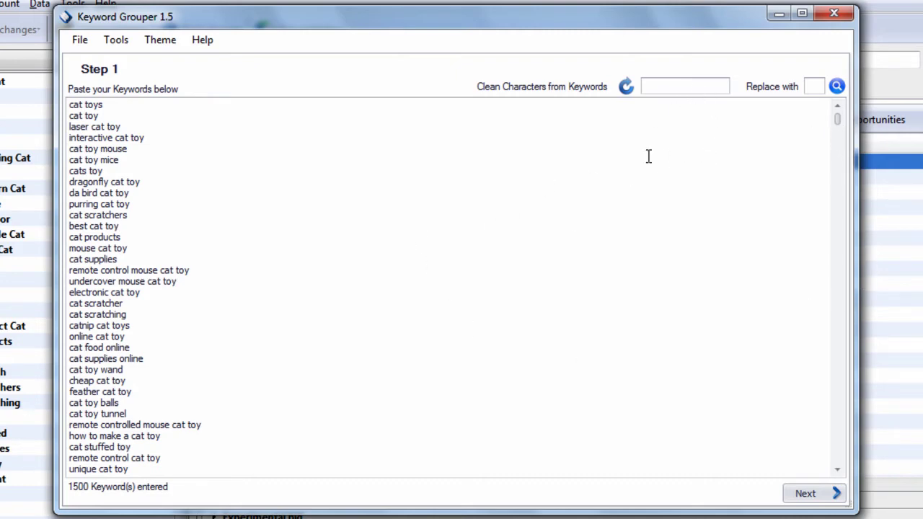
key("ctrl+a")
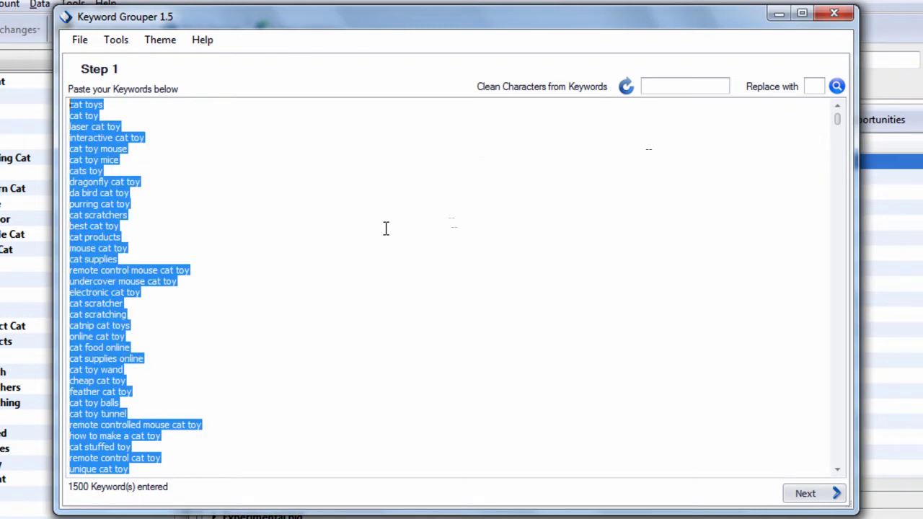
key("ctrl+v")
key("BackSpace")
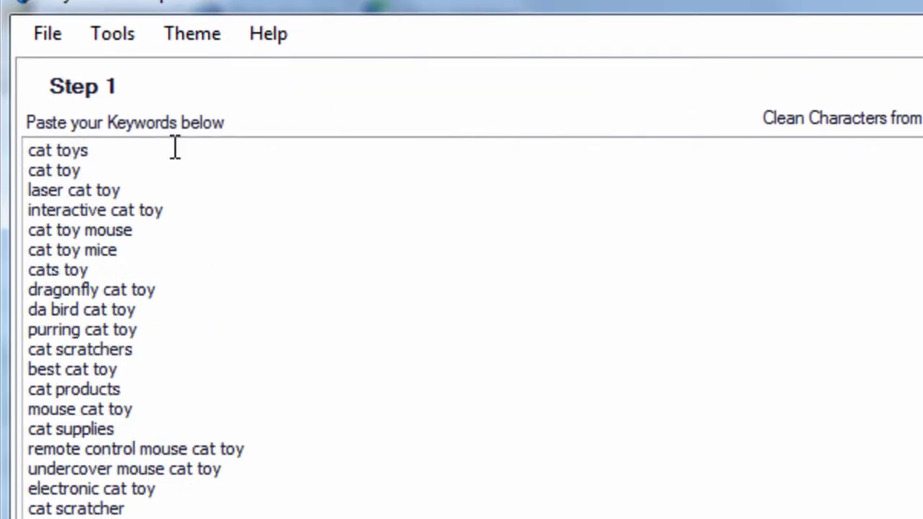
Append "&$!" to the first cat toys keyword and enter "&$!" as the characters to clean from the keywords
left_click(175, 149)
type("&$!")
left_click(699, 211)
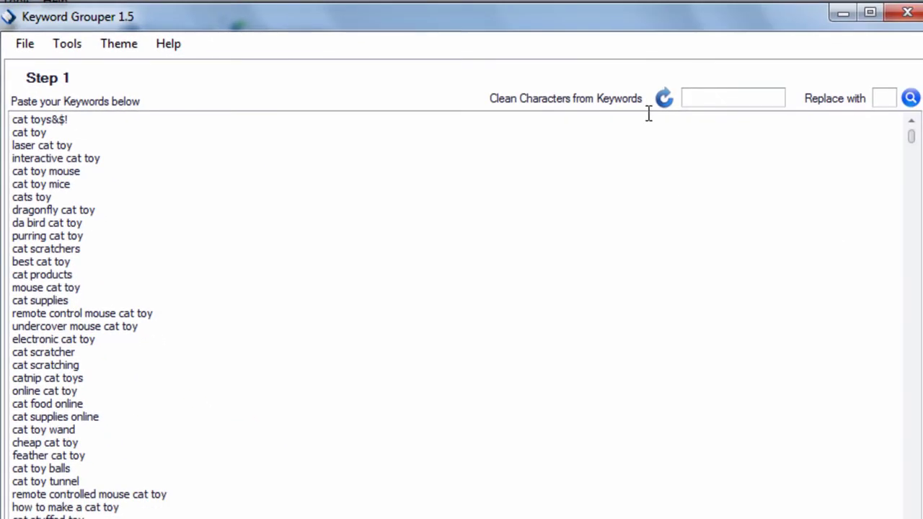
type("&$!")
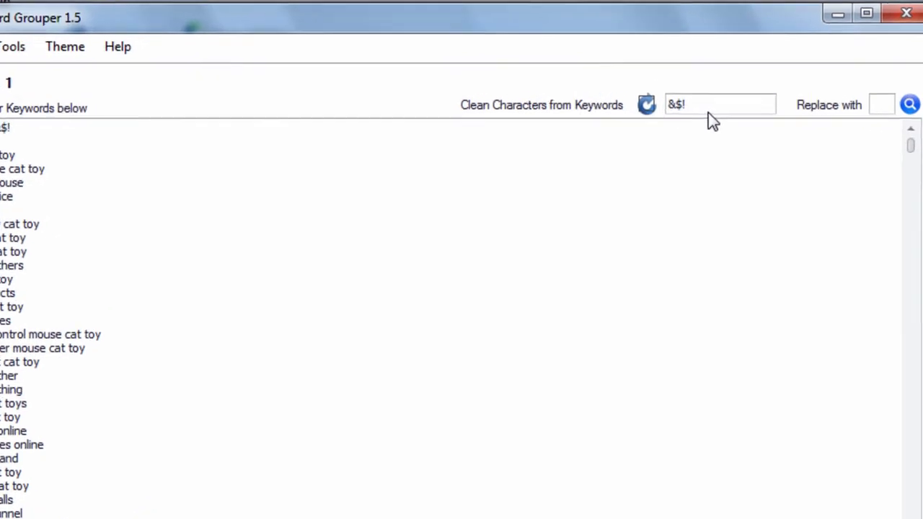
key("ctrl+a")
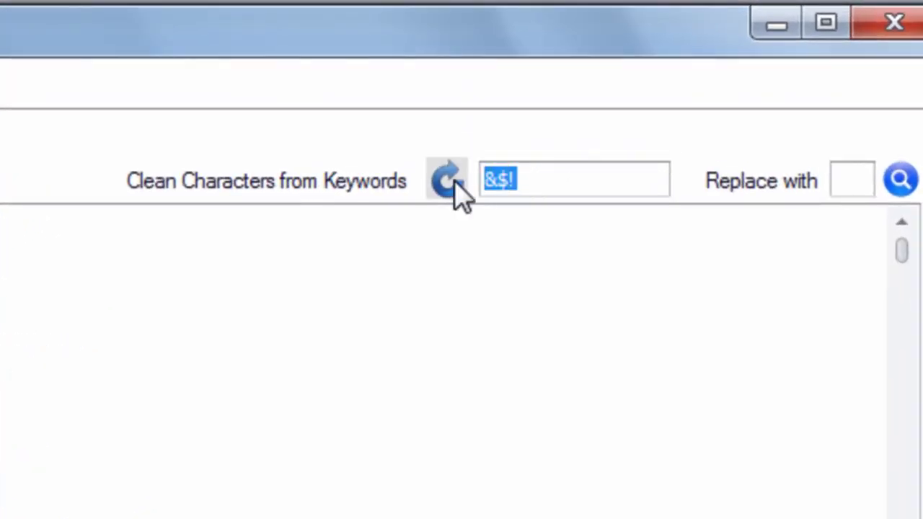
left_click(531, 181)
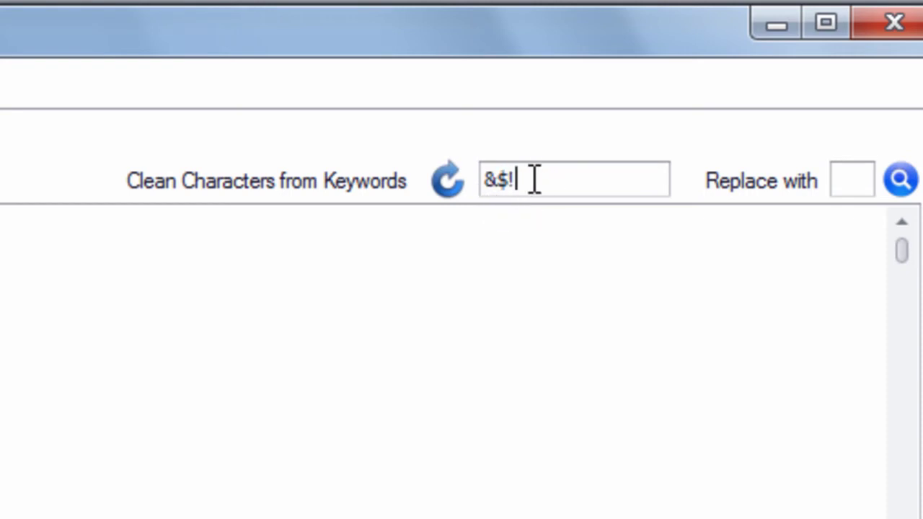
left_click_drag(534, 180, 485, 180)
left_click(535, 180)
left_click(843, 186)
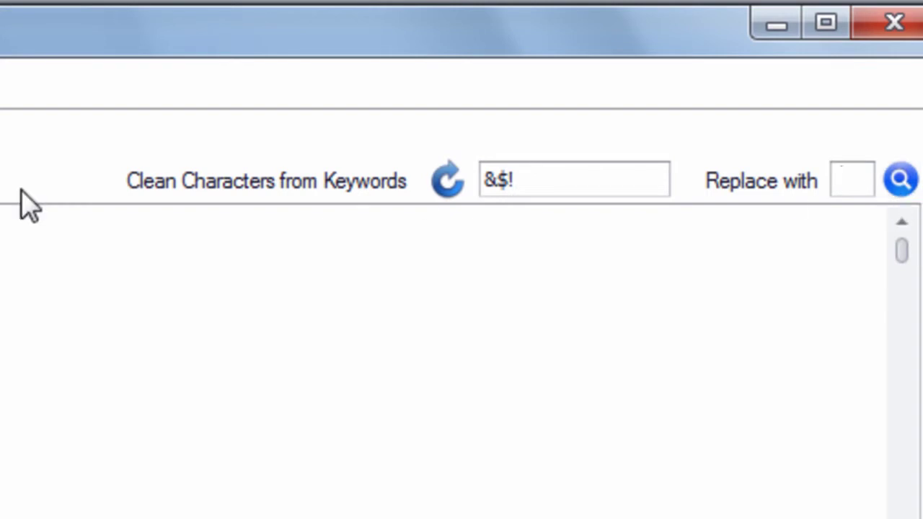
Delete the "&$!" characters from the end of the first cat toys keyword
left_click(132, 204)
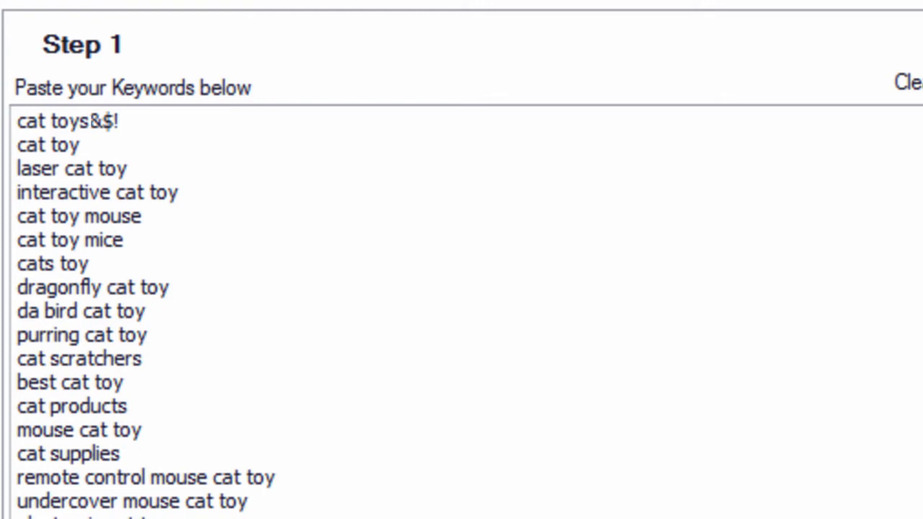
key("BackSpace")
left_click(131, 141)
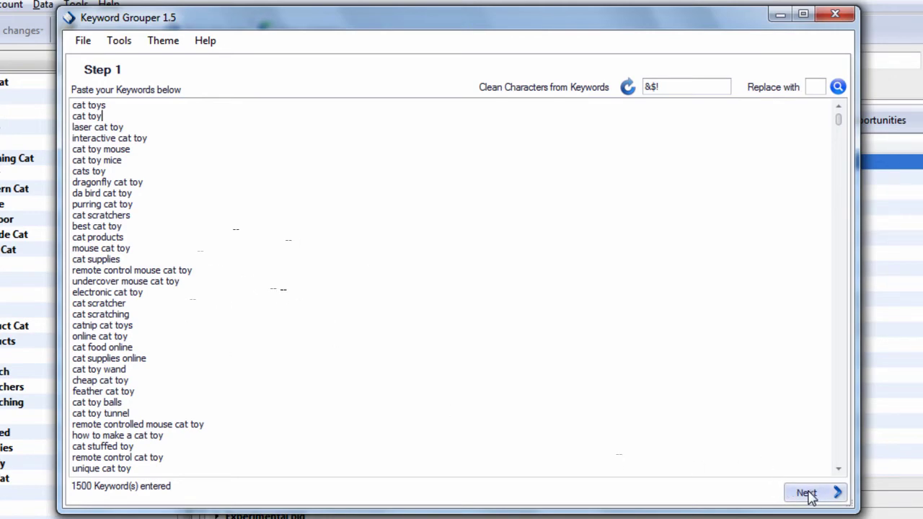
Proceed to the theme grouping stage and set its word order to Strict Then Any Word Order, without grouping each keyword separately
left_click(807, 494)
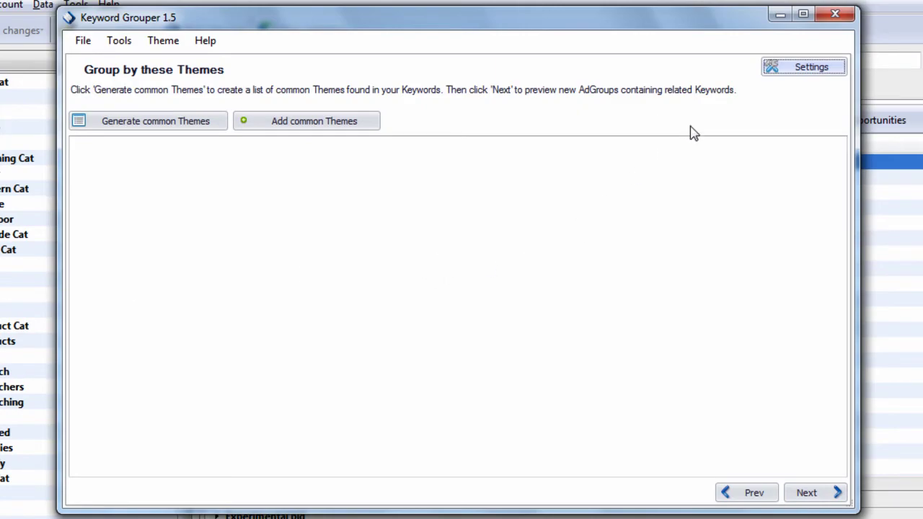
left_click(802, 69)
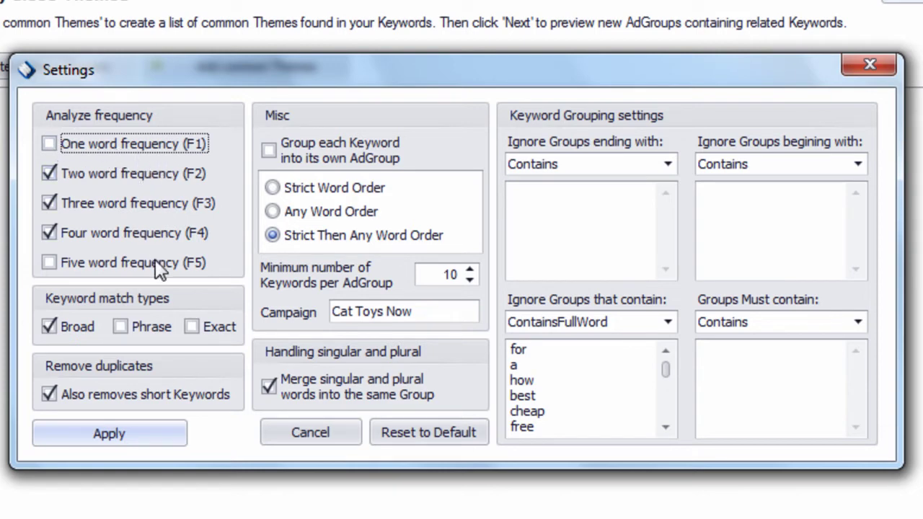
left_click(274, 188)
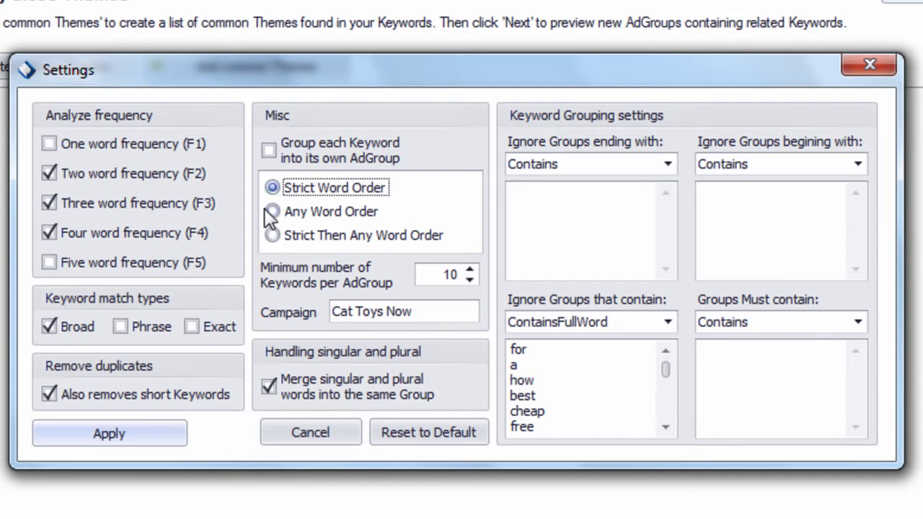
left_click(273, 212)
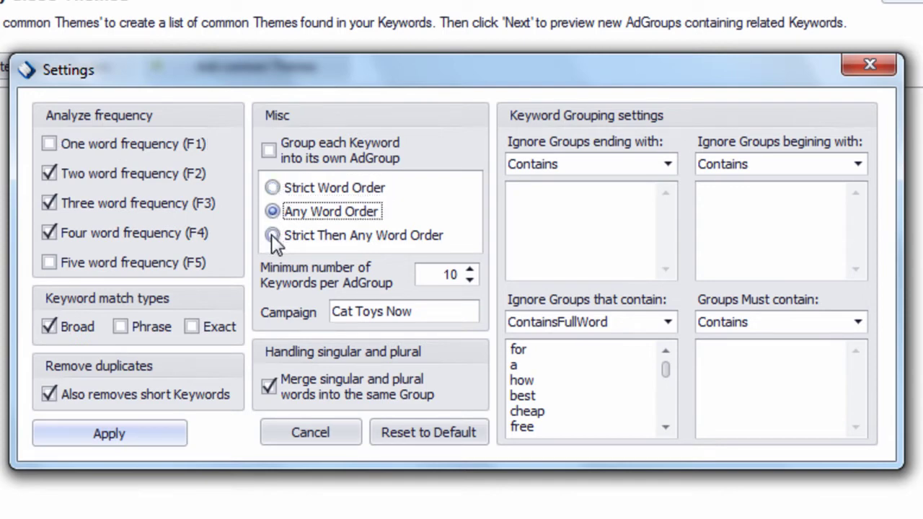
left_click(272, 235)
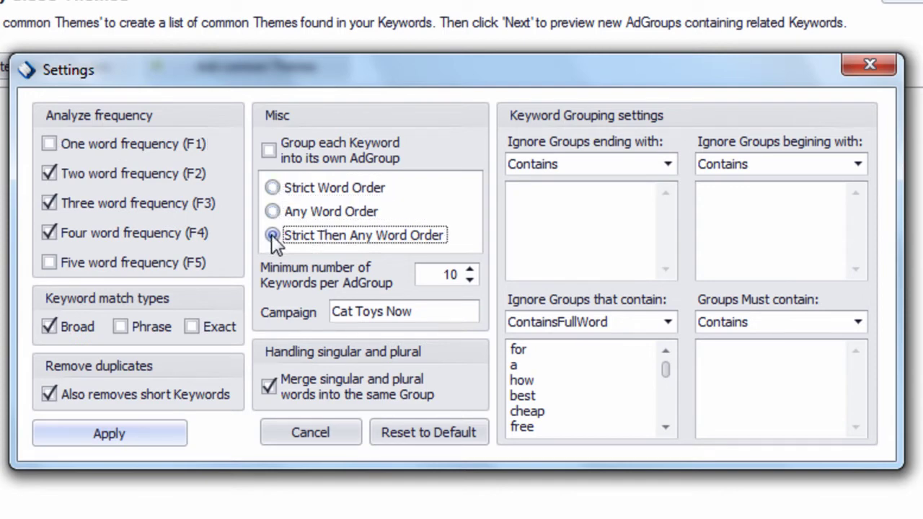
left_click(267, 150)
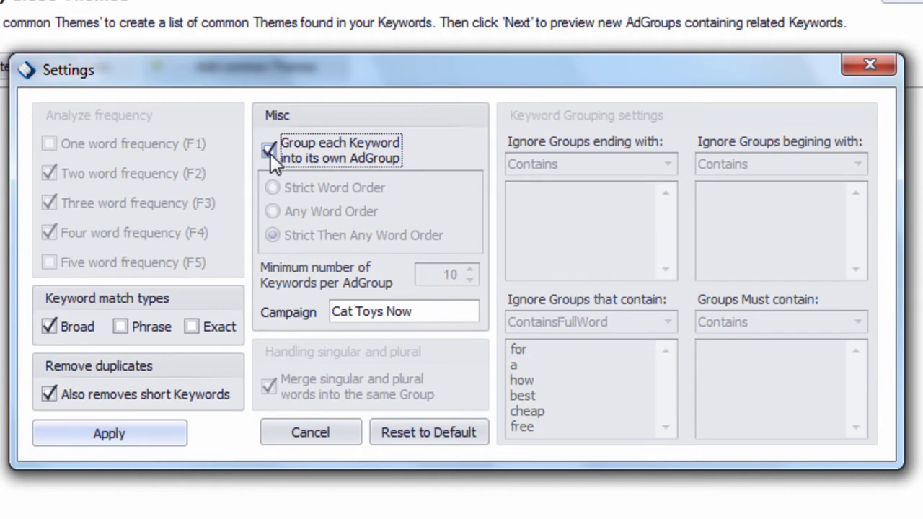
left_click(269, 152)
Enable the Phrase and Exact match types and change the campaign name to Cat Toys
left_click(121, 326)
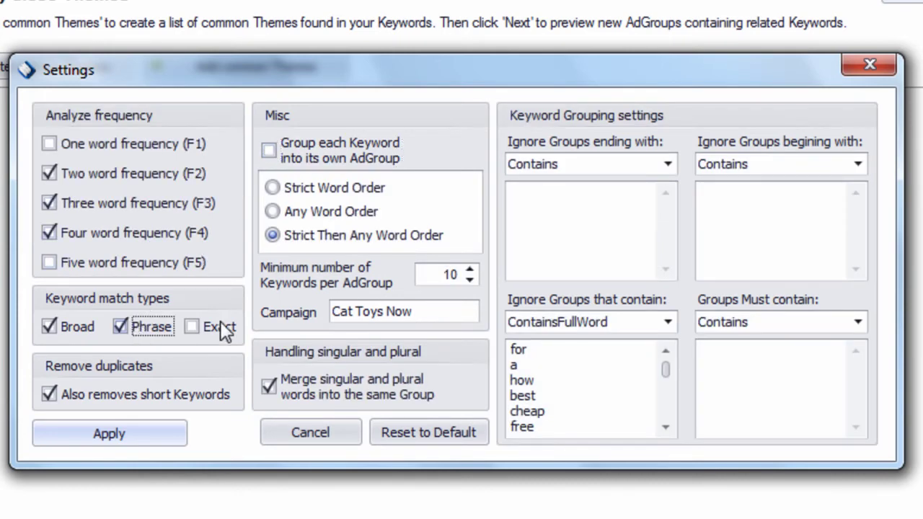
left_click(219, 329)
left_click_drag(417, 314, 316, 317)
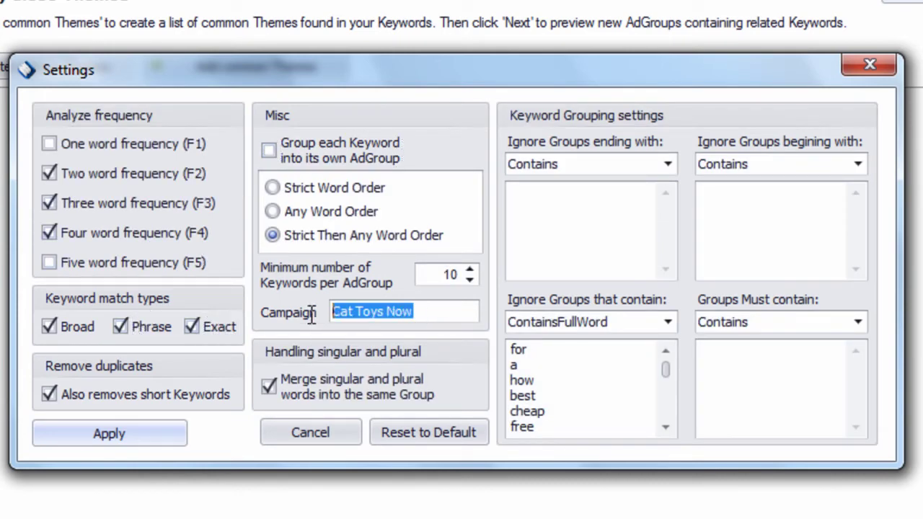
double_click(404, 313)
key("BackSpace")
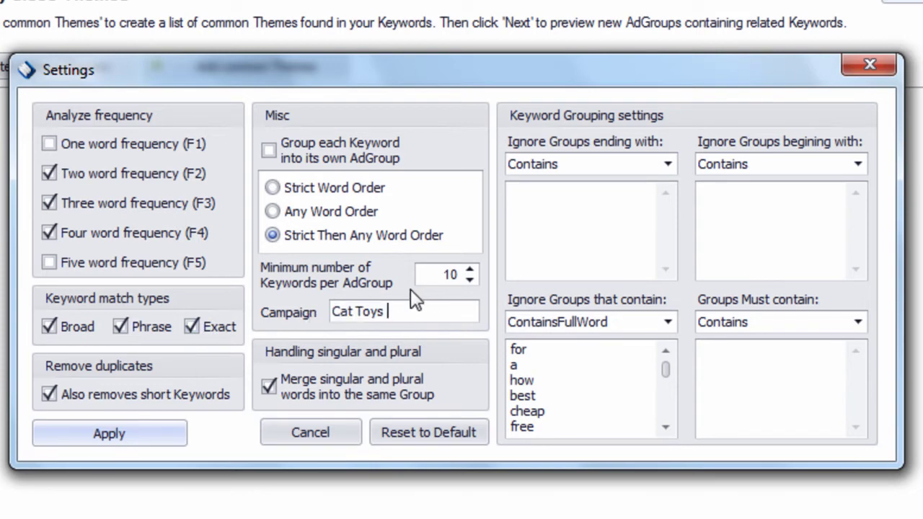
Turn off merging of singular and plural words and keep ContainsFullWord as the rule for ignored groups
left_click(270, 387)
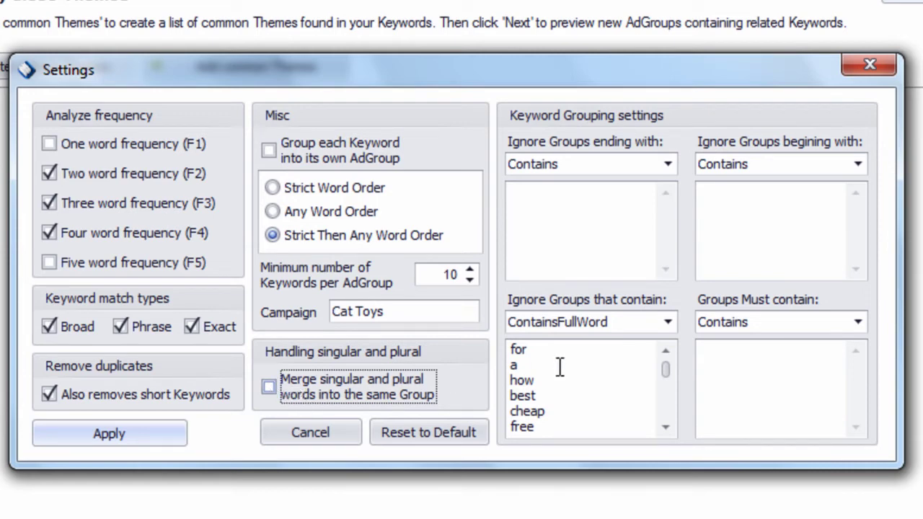
mouse_move(670, 372)
left_mouse_down()
mouse_move(665, 412)
mouse_move(667, 357)
left_mouse_up()
left_click(667, 324)
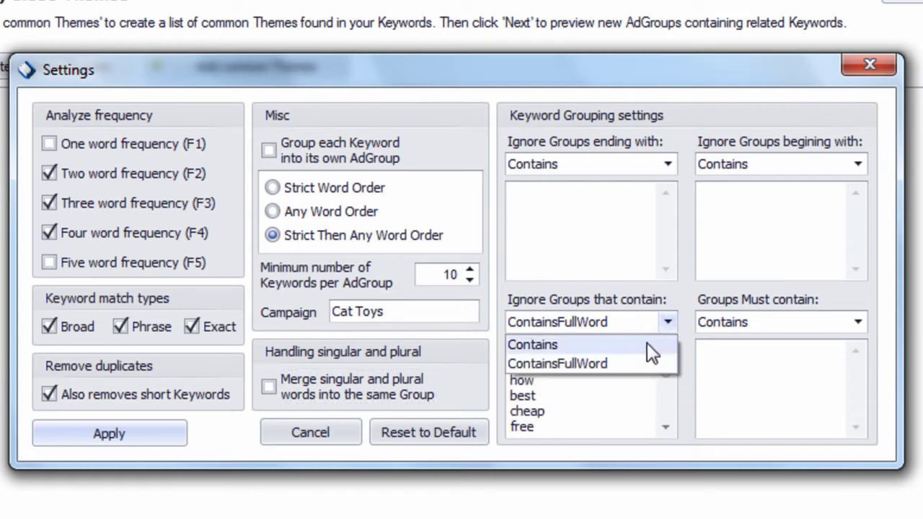
left_click(641, 363)
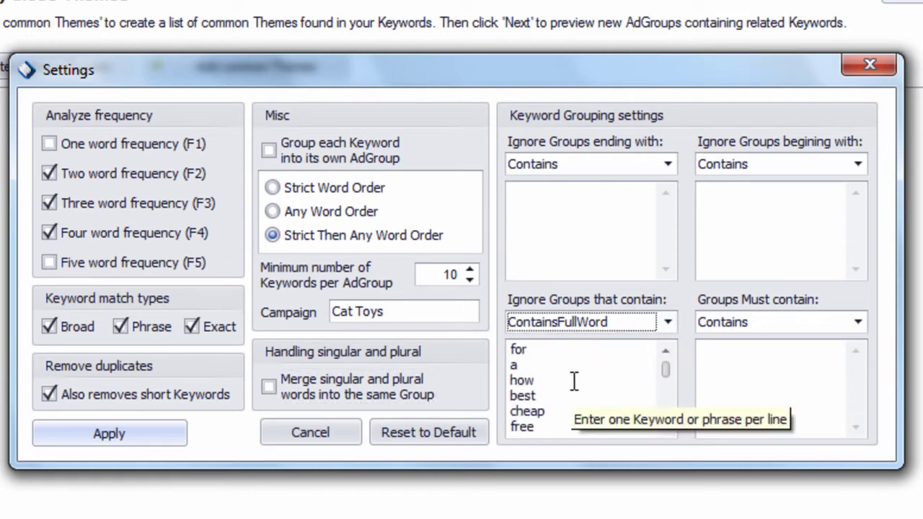
double_click(522, 349)
left_click(540, 350)
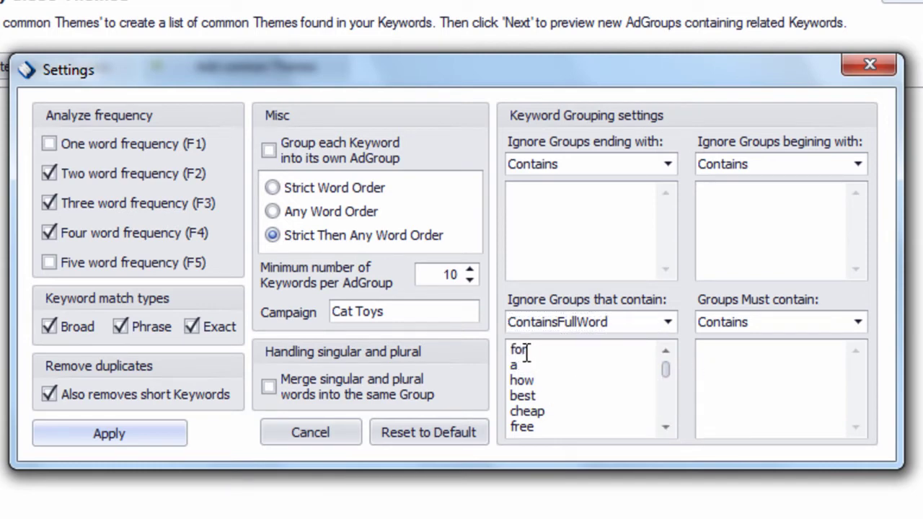
double_click(519, 350)
left_click(539, 353)
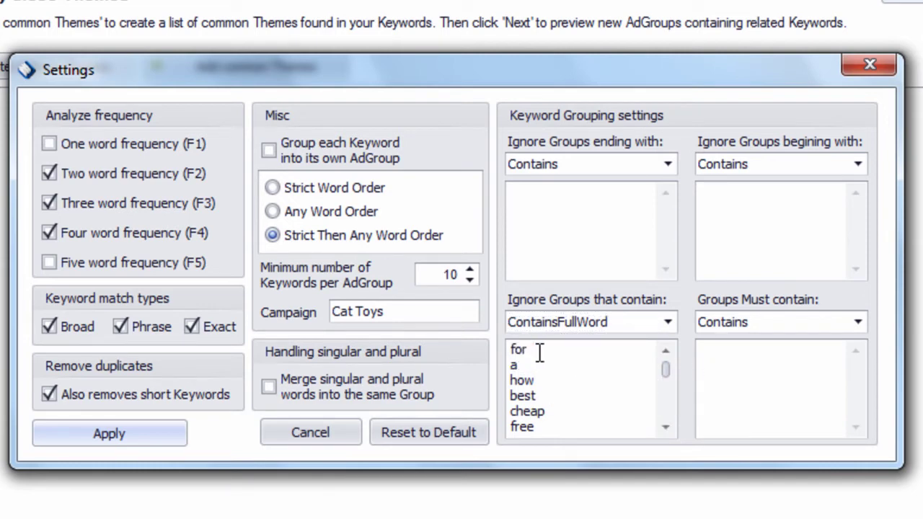
Set the rule for what groups must contain to ContainsFullWord and apply the settings
left_click(736, 362)
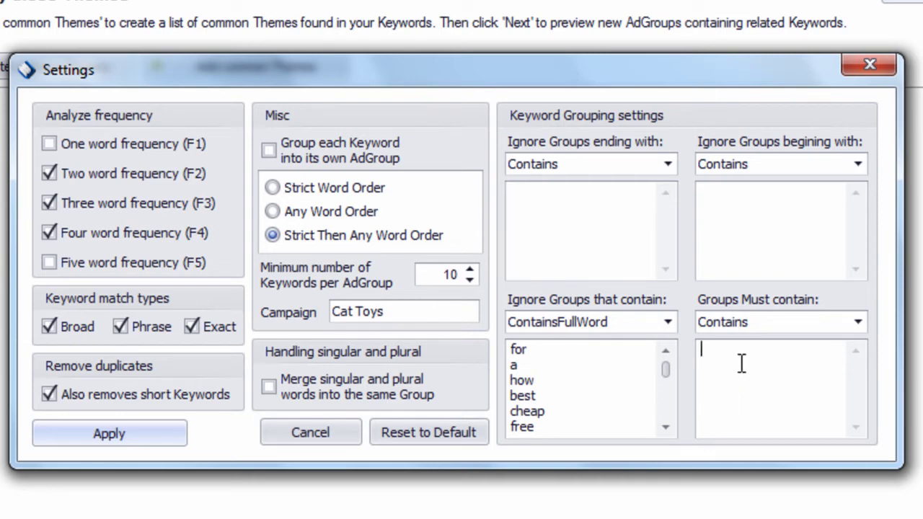
left_click(762, 331)
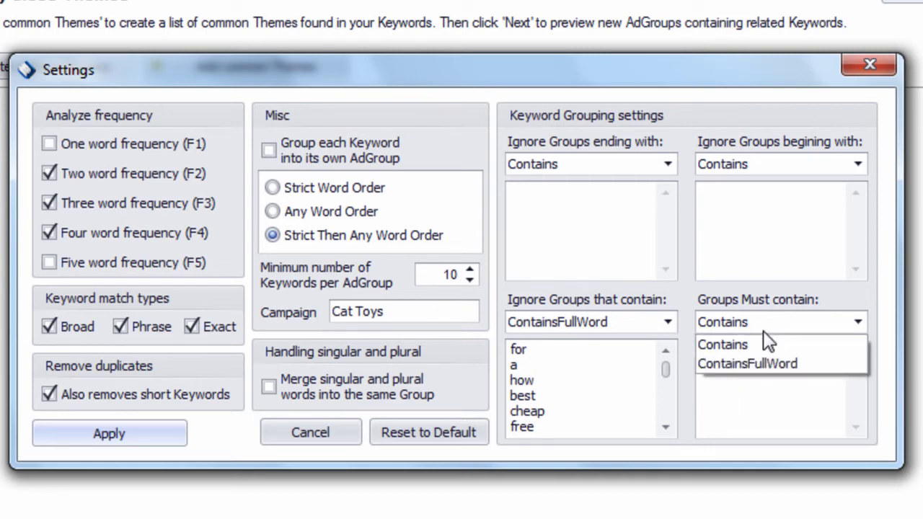
left_click(760, 340)
left_click(760, 340)
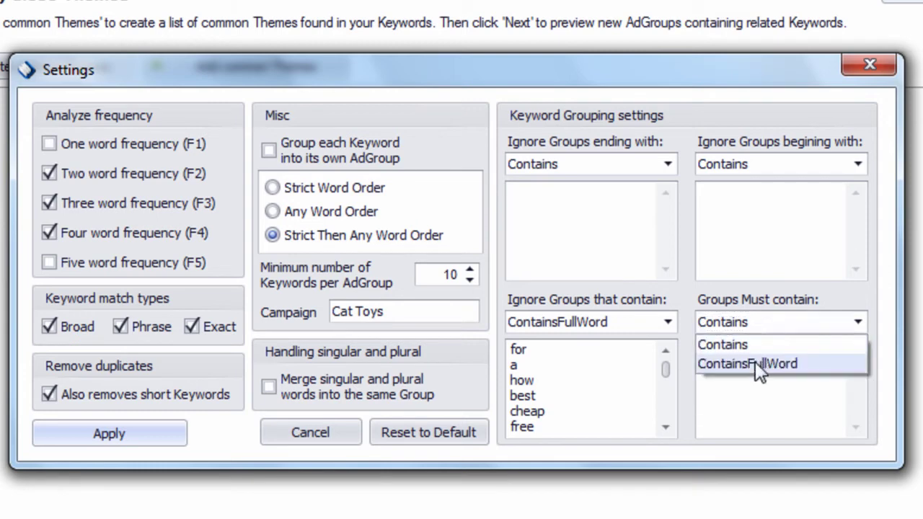
left_click(755, 363)
left_click(756, 368)
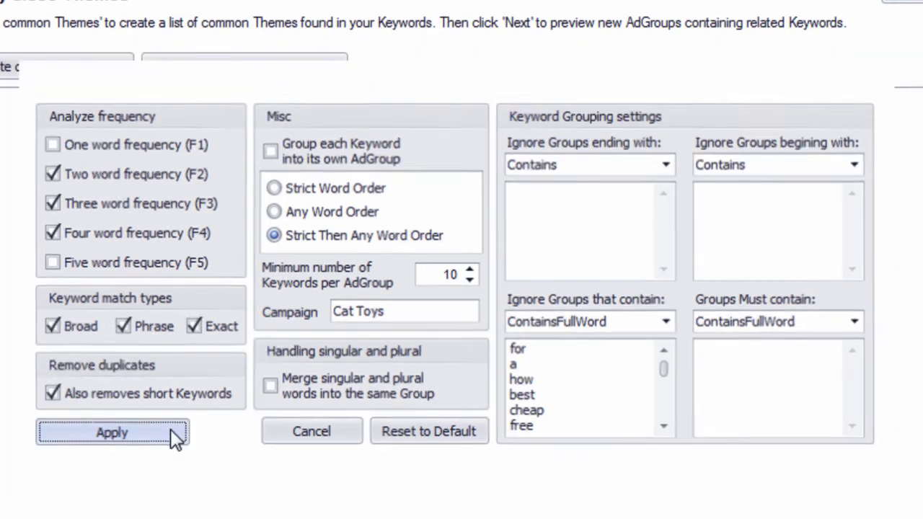
left_click(170, 428)
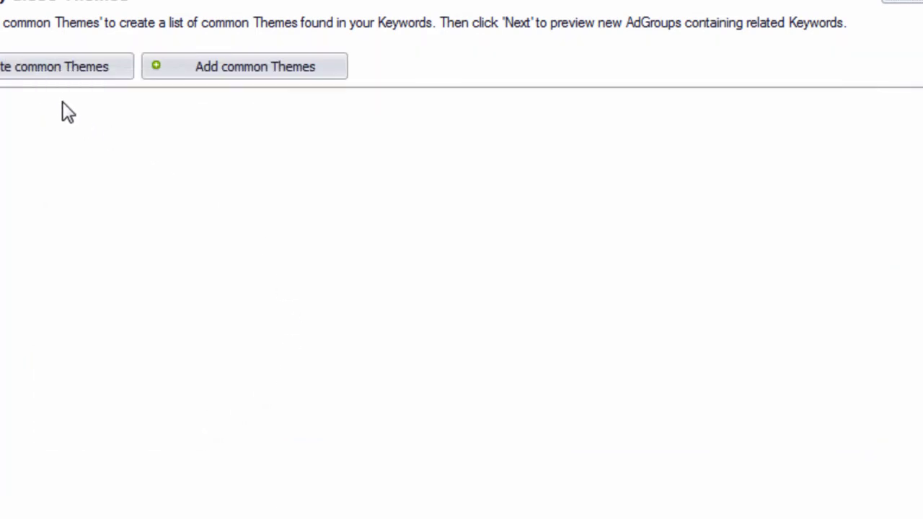
Generate the common themes from the keywords and delete the discount cat theme
left_click(93, 69)
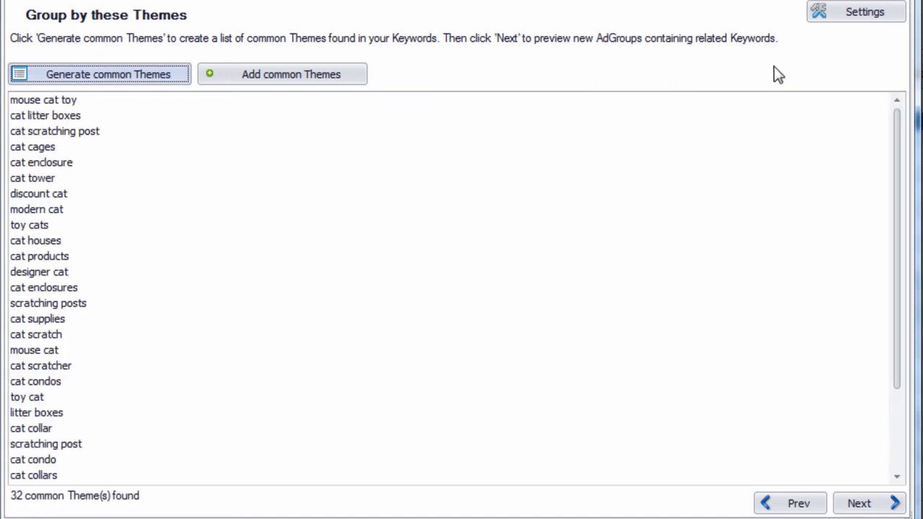
left_click(159, 133)
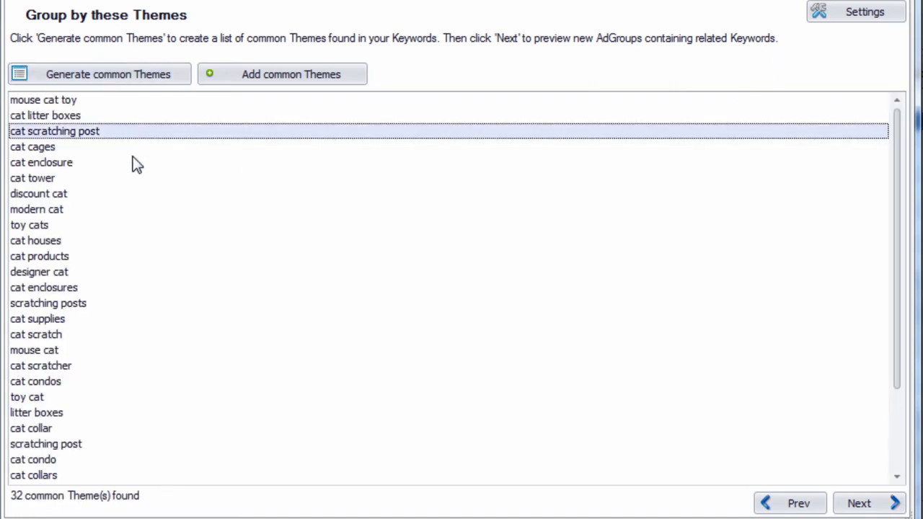
left_click(132, 165)
left_click(87, 194)
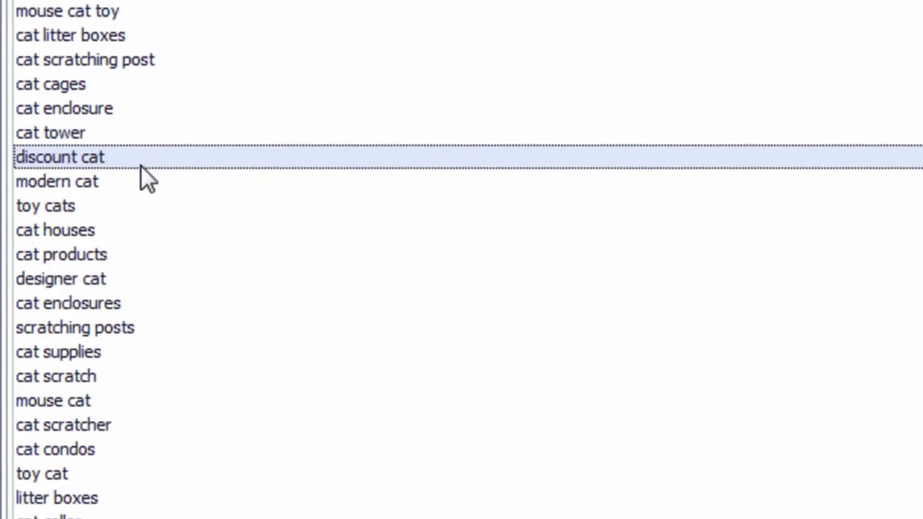
key("Delete")
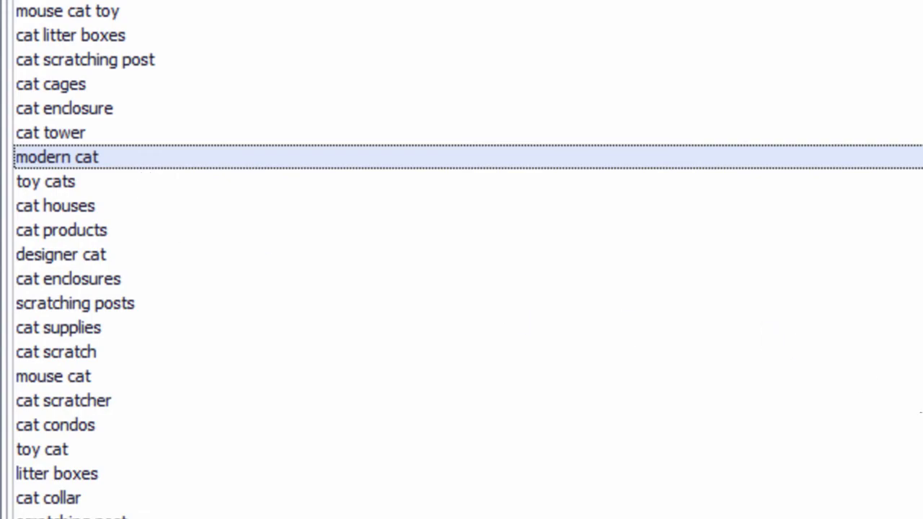
Preview the keyword groupings and look through the proposed ad groups from Mouse Cat Toy to Scratching Post
left_click(860, 494)
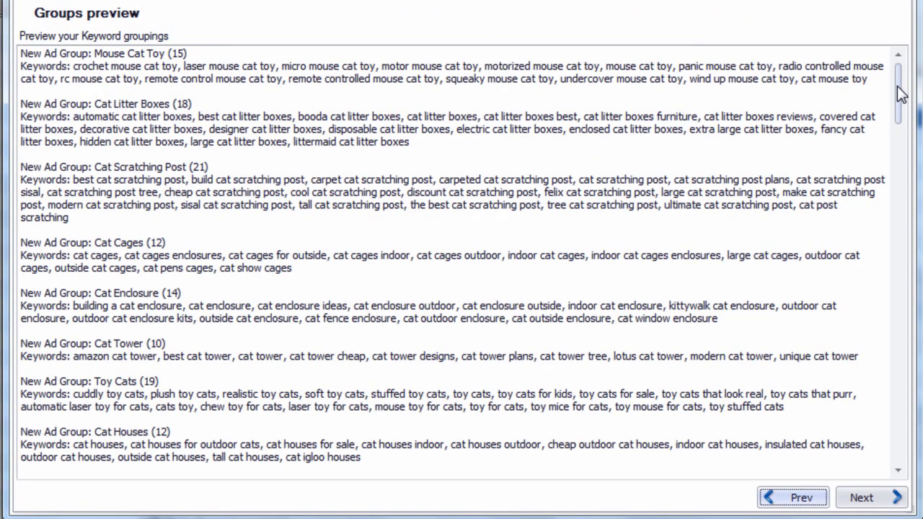
scroll(898, 97, "down", 3)
scroll(461, 288, "down", 15)
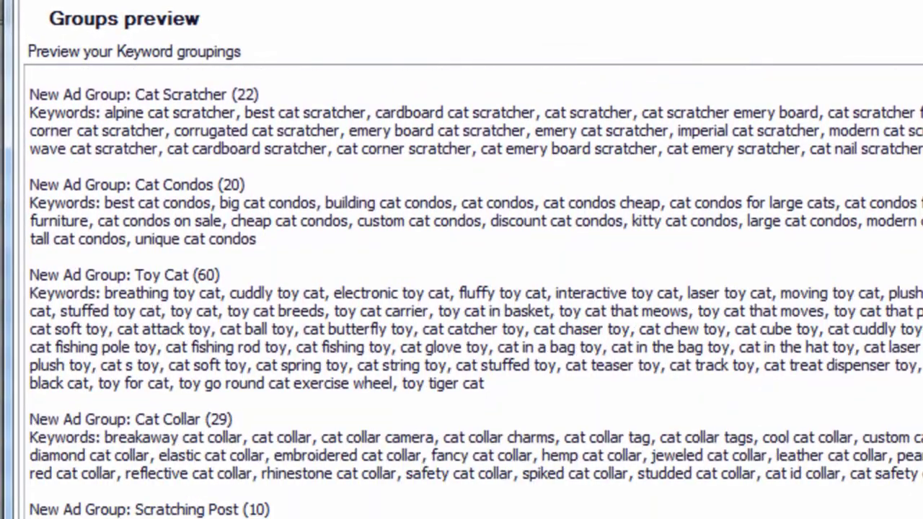
Look through the remaining proposed ad groups and examine the keywords grouped under Mouse Cat Toy
scroll(476, 293, "down", 2)
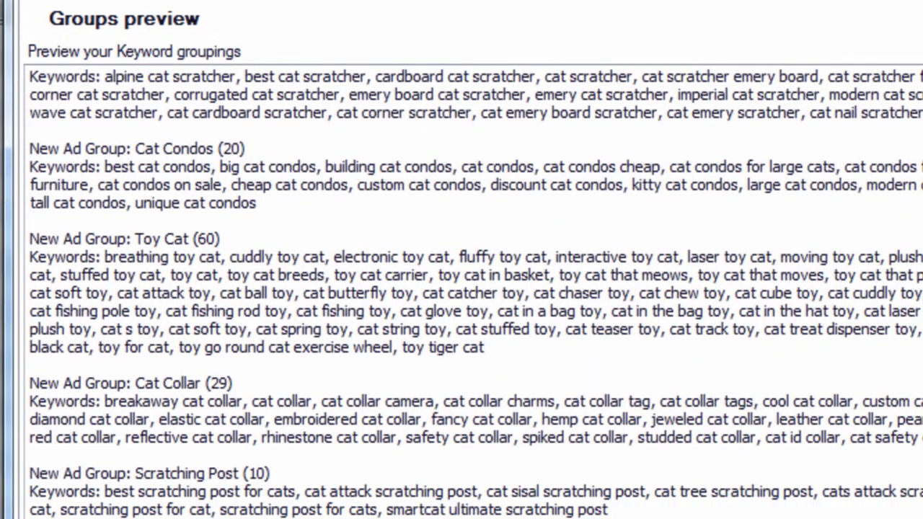
scroll(475, 293, "down", 10)
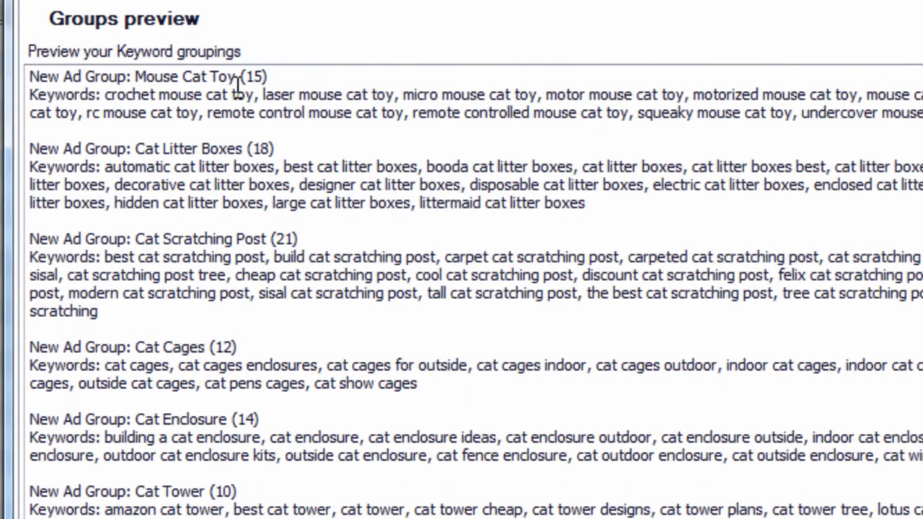
left_click_drag(236, 77, 136, 78)
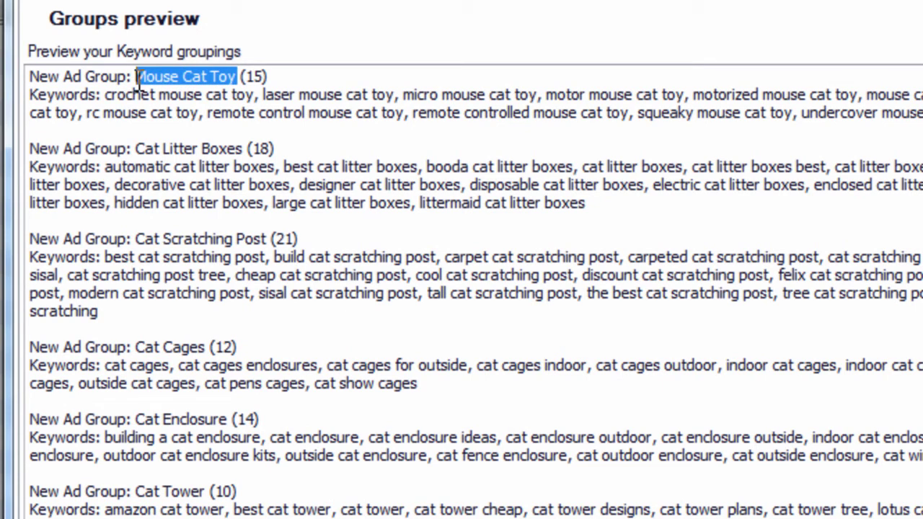
left_click(181, 81)
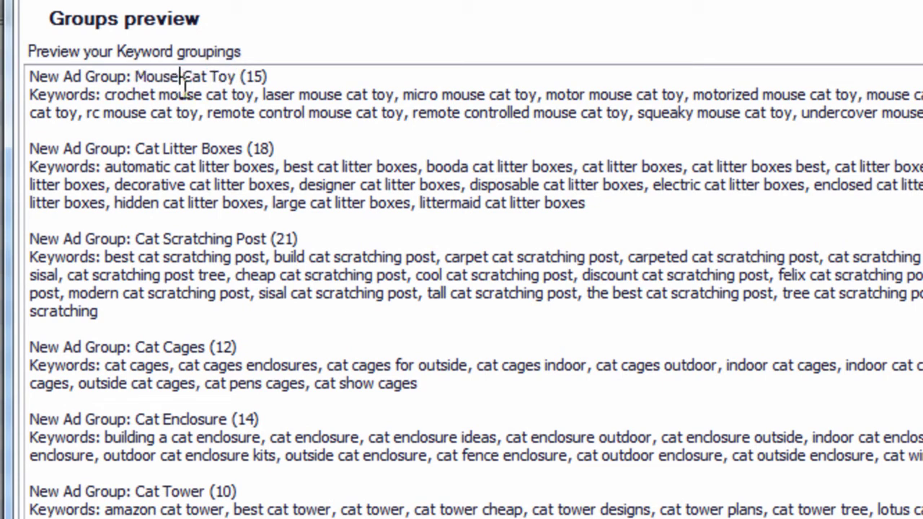
left_click_drag(741, 116, 693, 117)
left_click(743, 114)
left_click_drag(790, 114, 710, 118)
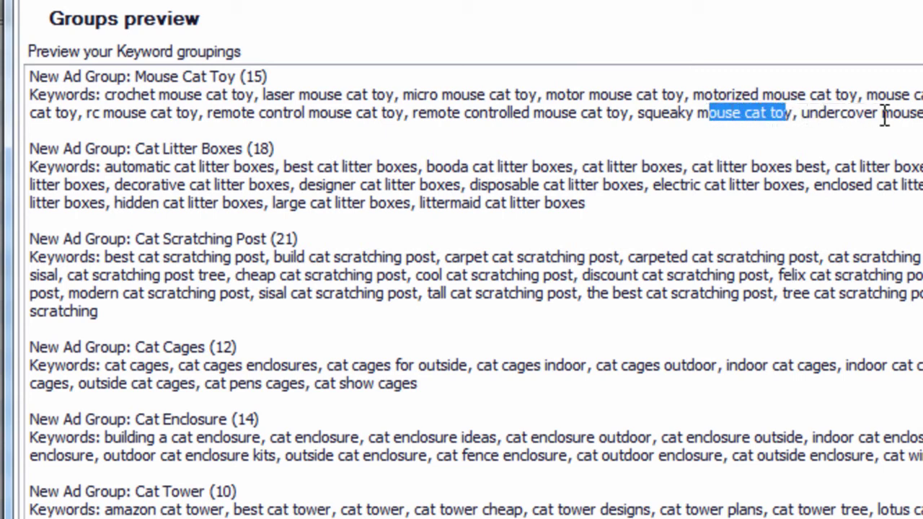
left_click_drag(538, 95, 446, 102)
left_click(449, 105)
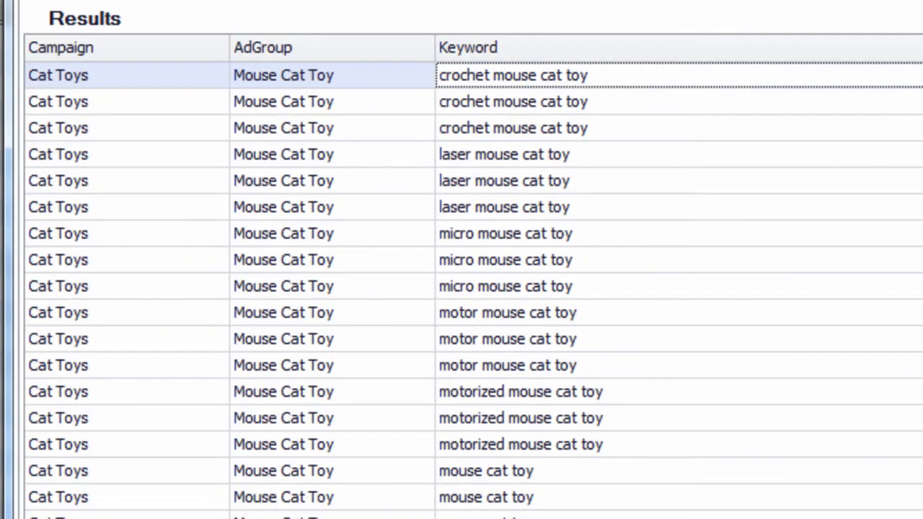
Switch to AdWords Editor with the results and delete Campaign #1 from the draft account
left_click(751, 389)
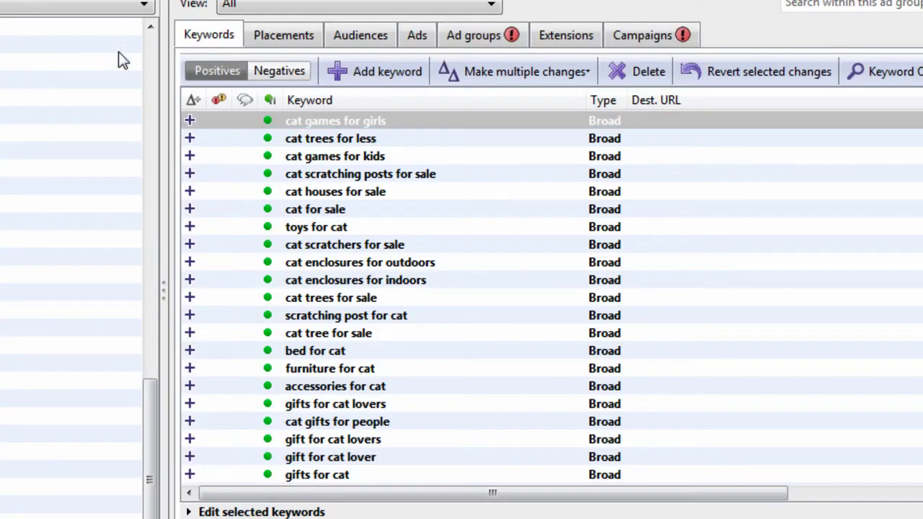
left_click_drag(153, 438, 157, 80)
left_click(140, 145)
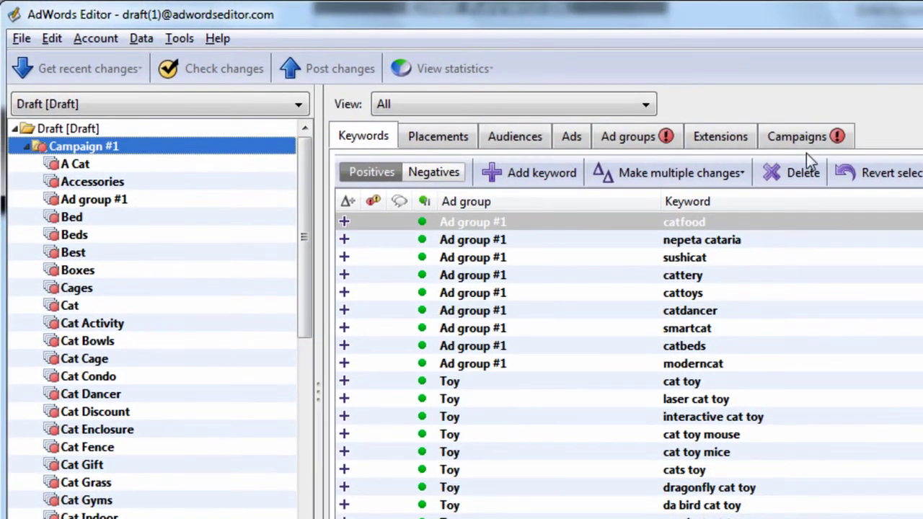
left_click(813, 133)
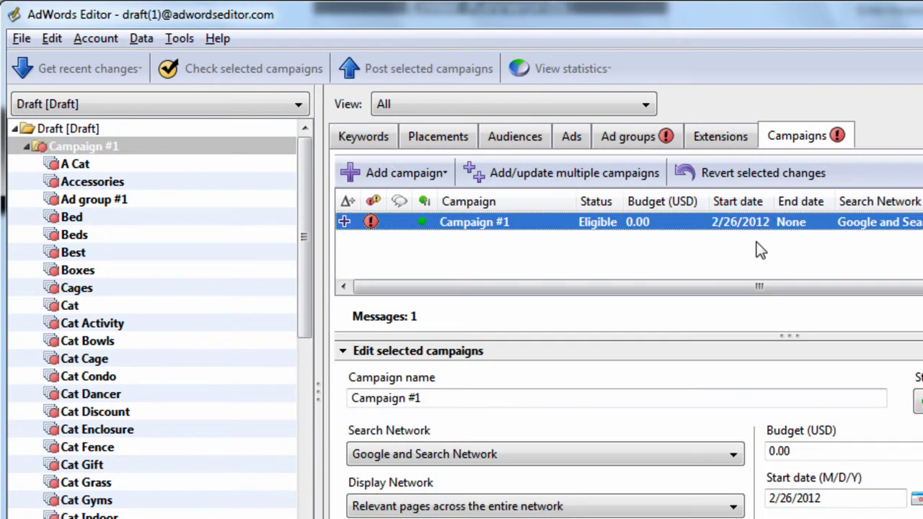
key("Delete")
left_click(590, 404)
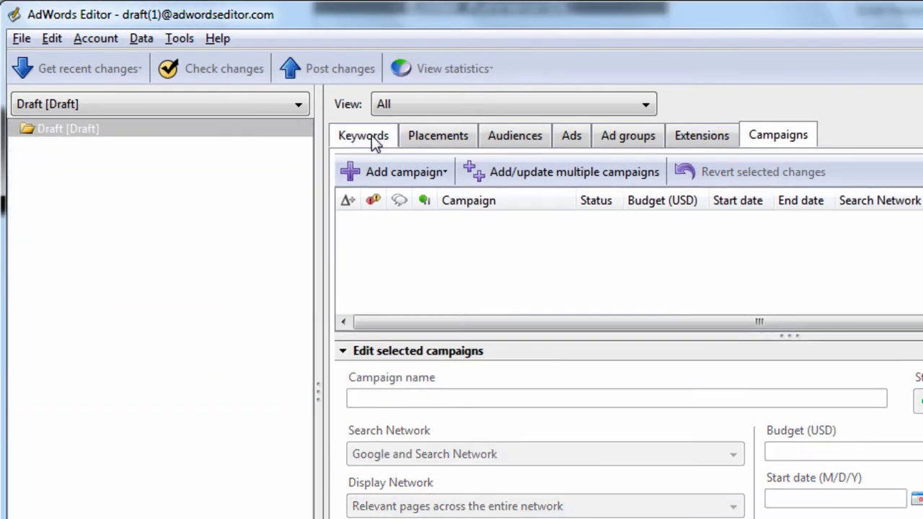
Add multiple keywords by pasting the grouped Cat Toys list with CPC pricing, preview the column mapping, and process the import
left_click(377, 137)
left_click(656, 177)
left_click(668, 201)
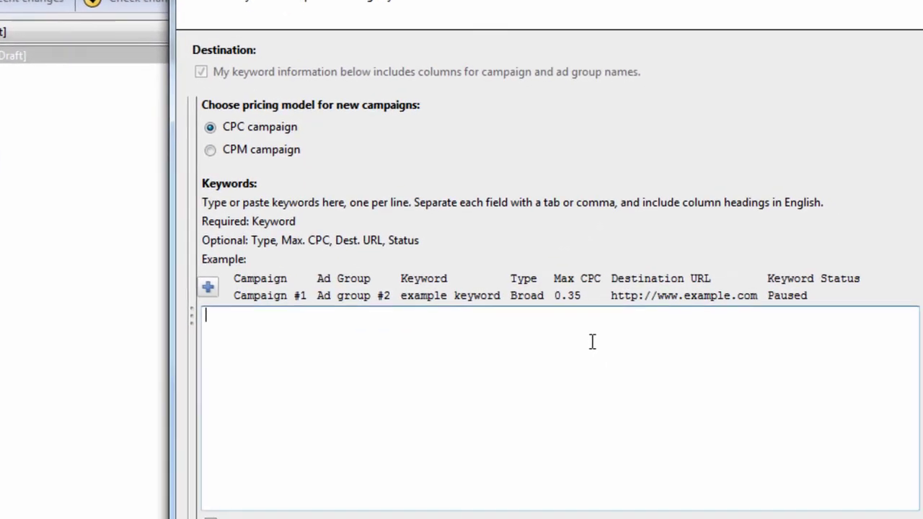
key("ctrl+v")
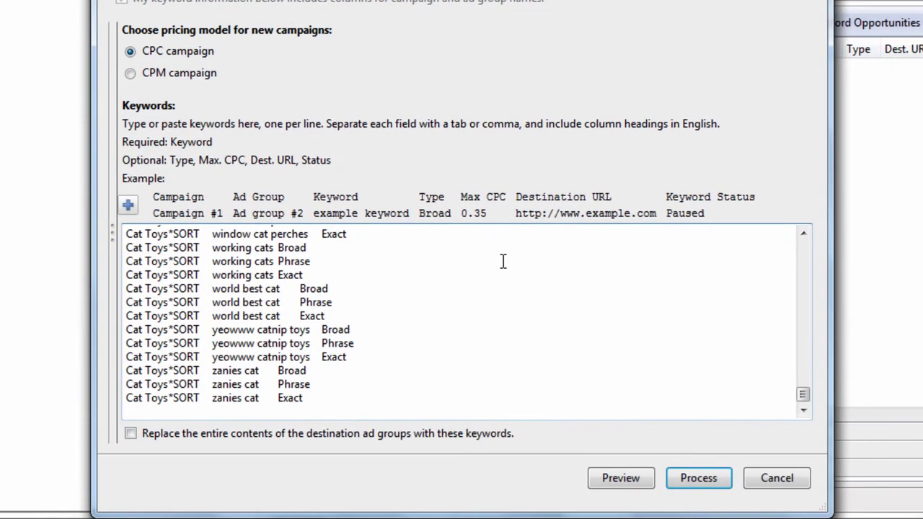
left_click(649, 477)
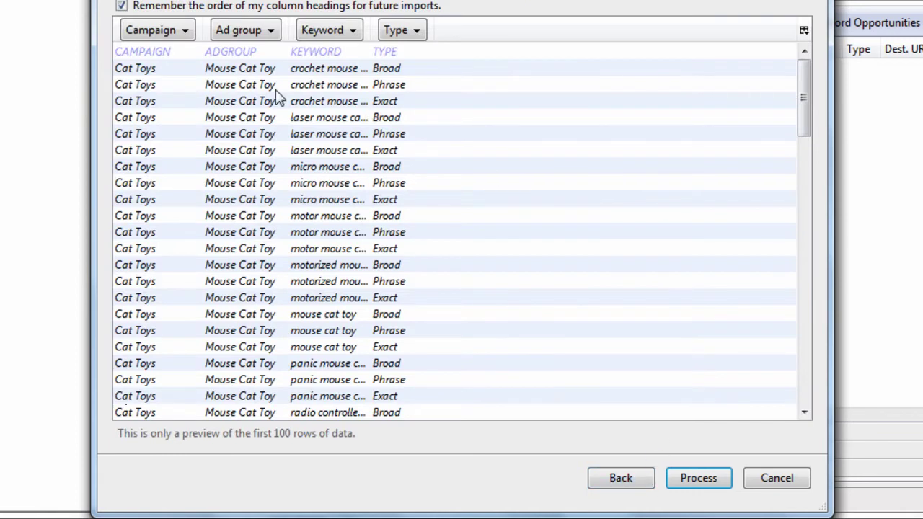
left_click(681, 481)
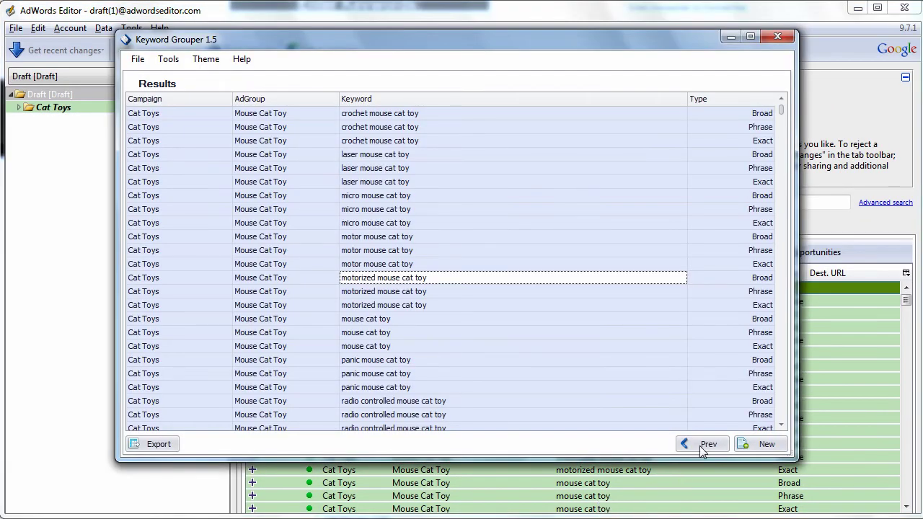
Return to the common themes list in Keyword Grouper and review the grouping settings without changing them
left_click(700, 447)
left_click(703, 447)
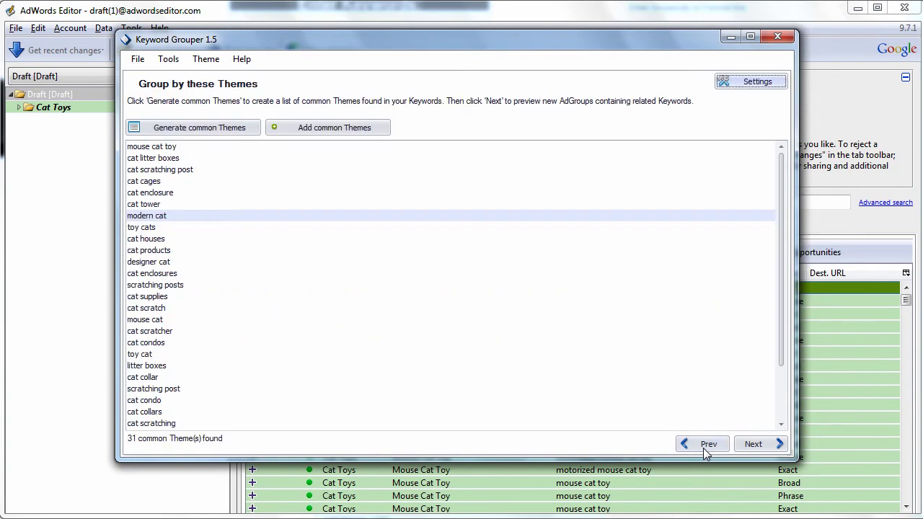
left_click(768, 85)
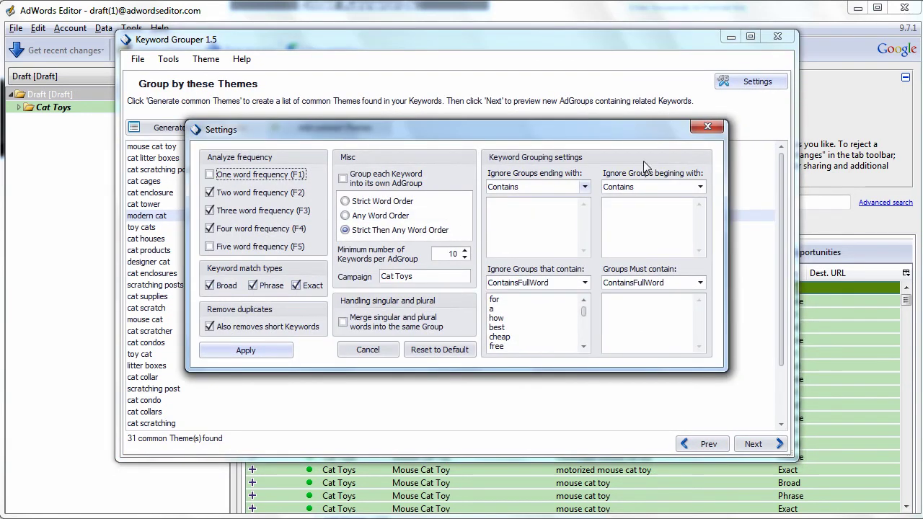
left_click(707, 129)
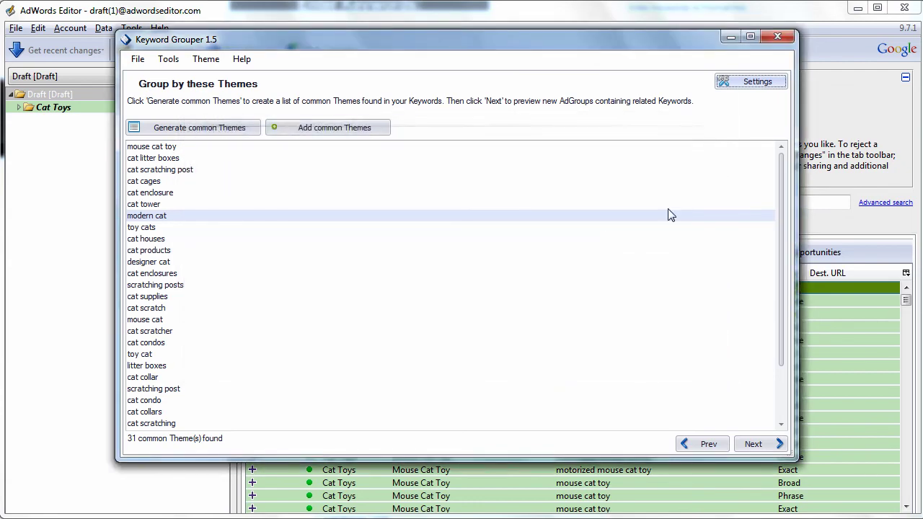
Switch to AdWords Editor, expand the Cat Toys campaign to its Cat Cages ad group, and keep the proposed changes
left_click(79, 274)
left_click(19, 106)
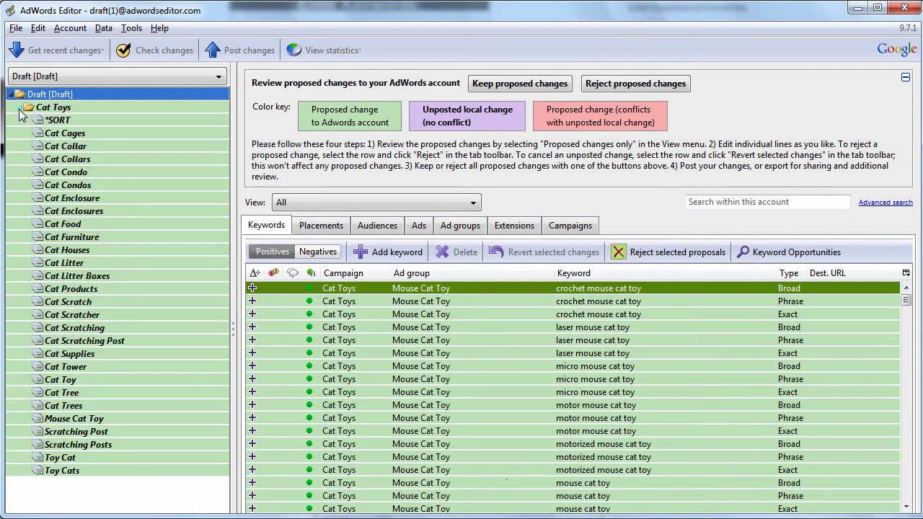
left_click(86, 135)
left_click(551, 84)
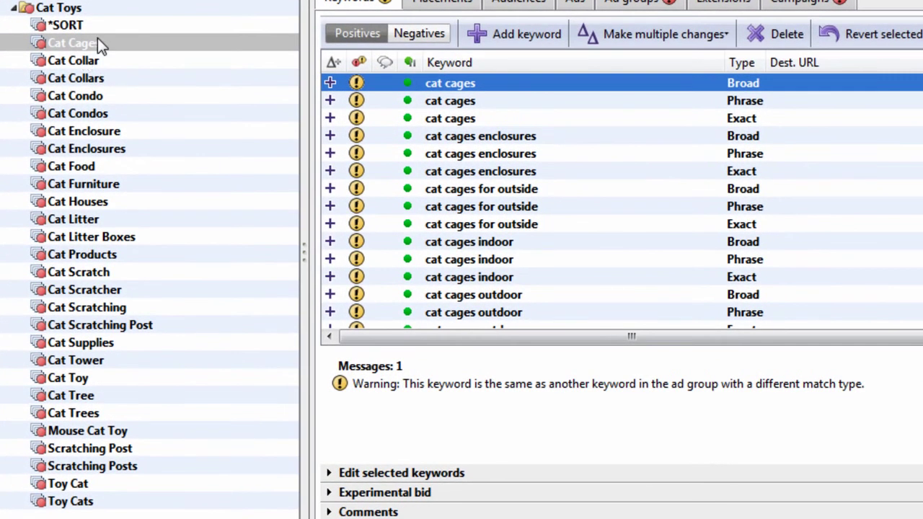
Examine the keywords in the Cat Toys ad groups one after another, from Cat Cages to Cat Litter
left_click(499, 158)
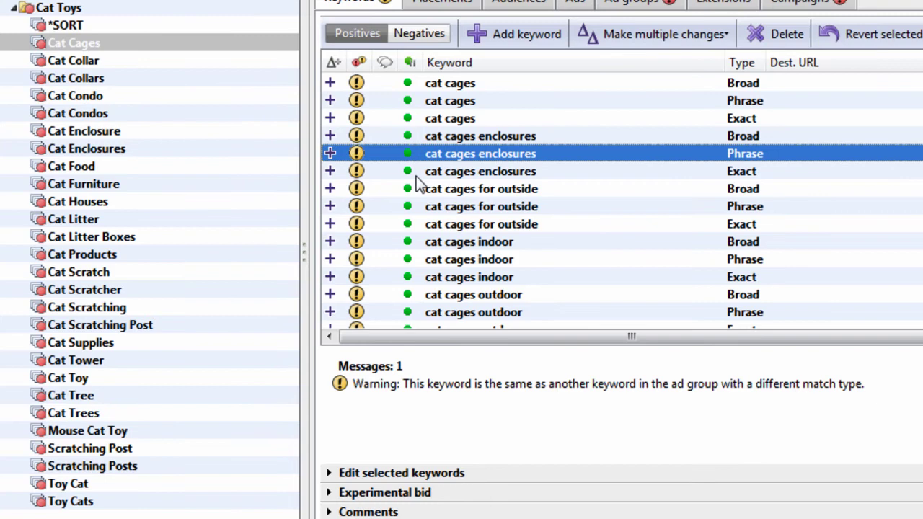
left_click(76, 60)
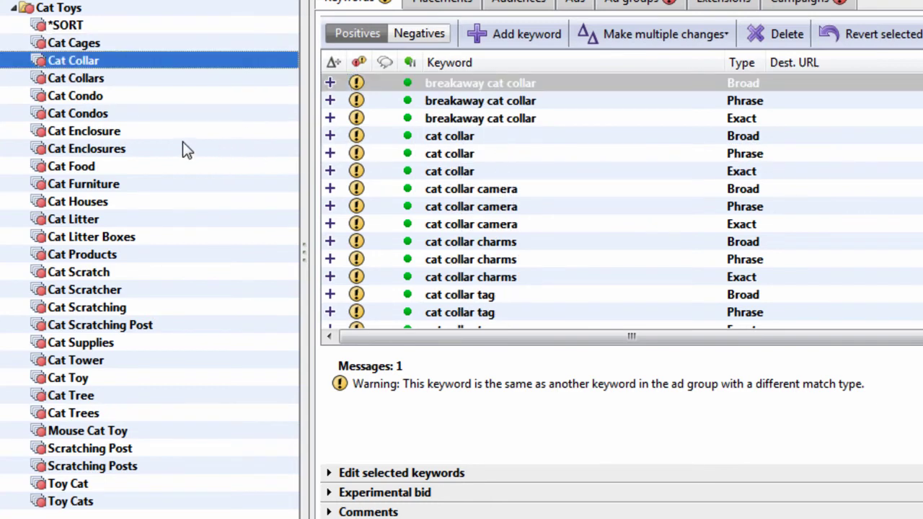
left_click(111, 79)
left_click(118, 97)
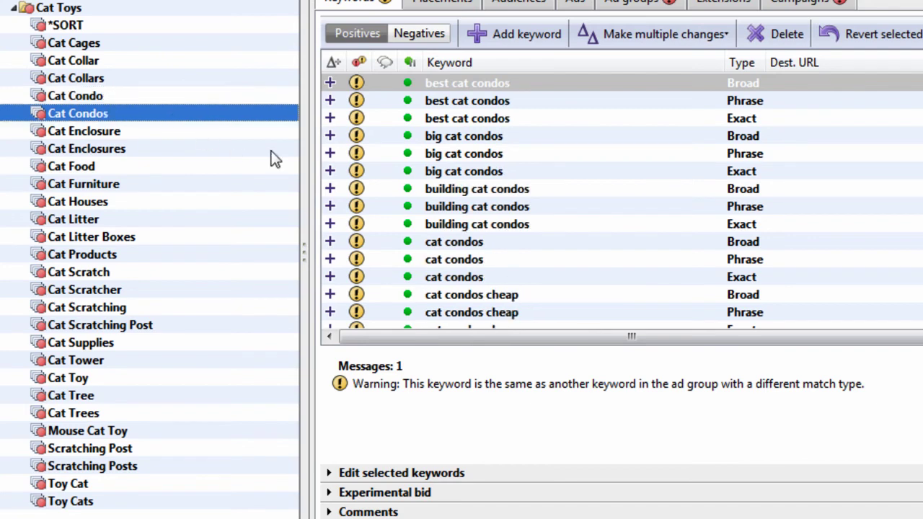
key("Down")
key("Down")
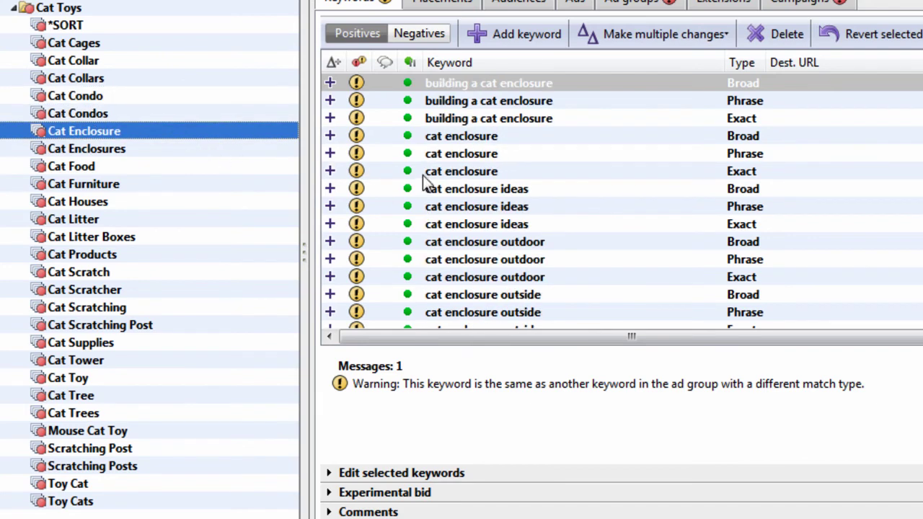
left_click(242, 149)
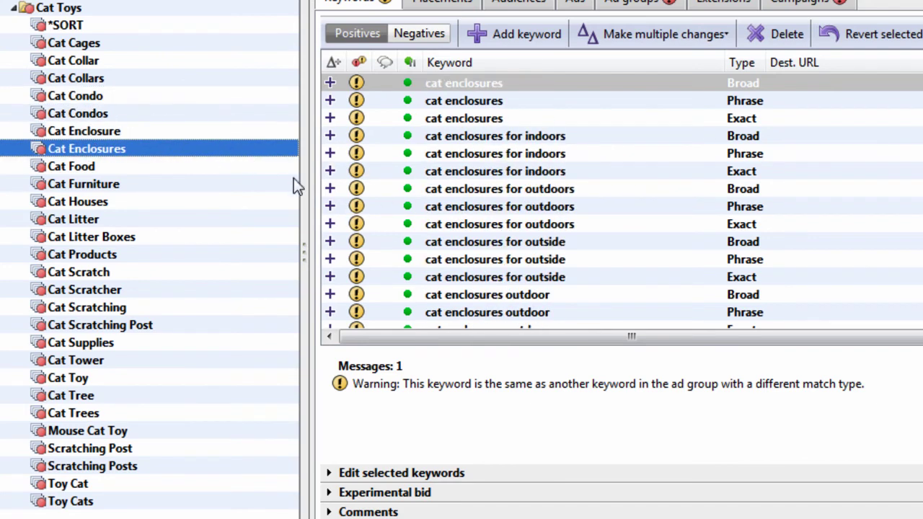
left_click(186, 169)
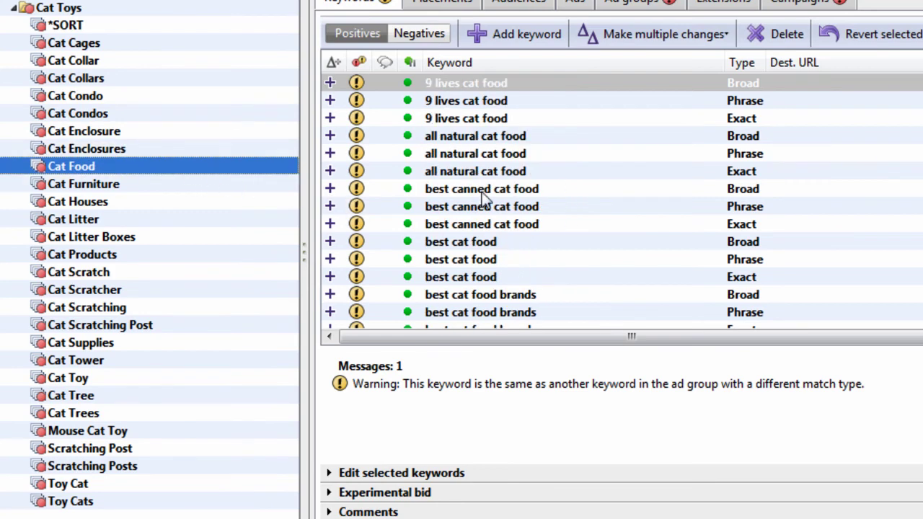
scroll(482, 197, "down", 15)
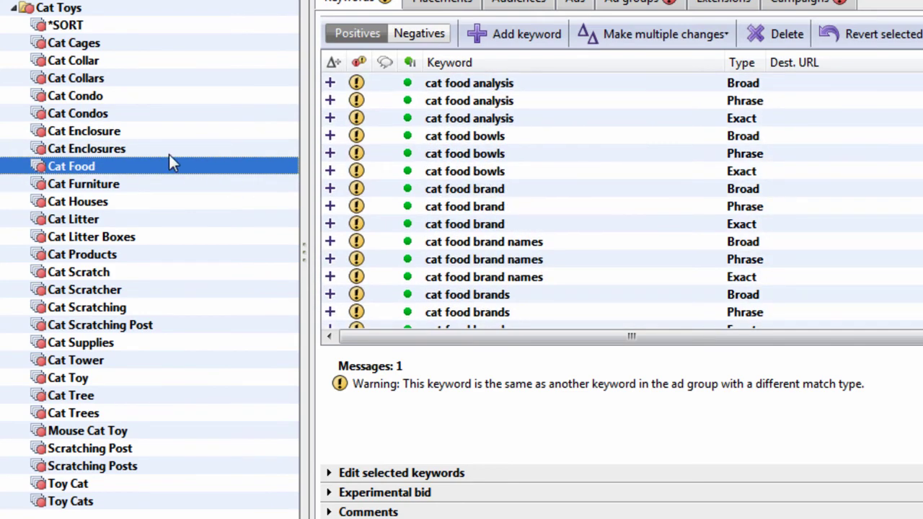
left_click(118, 182)
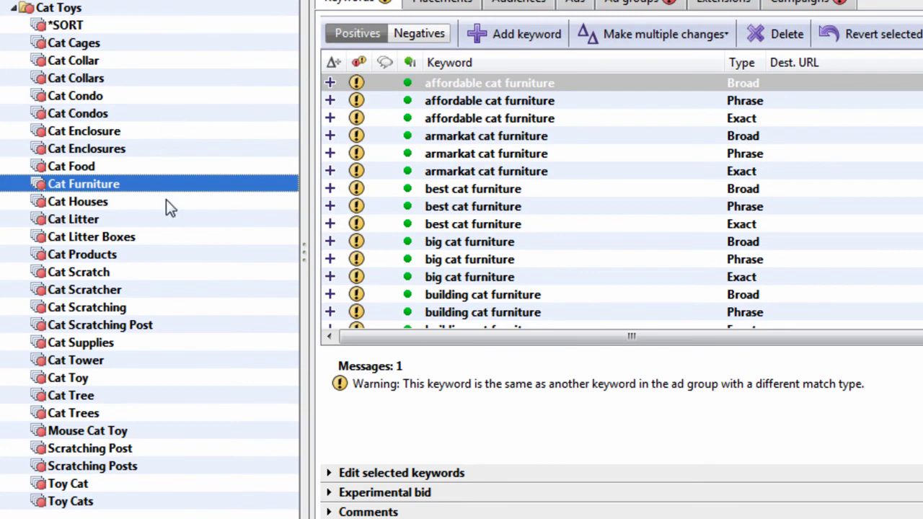
left_click(147, 221)
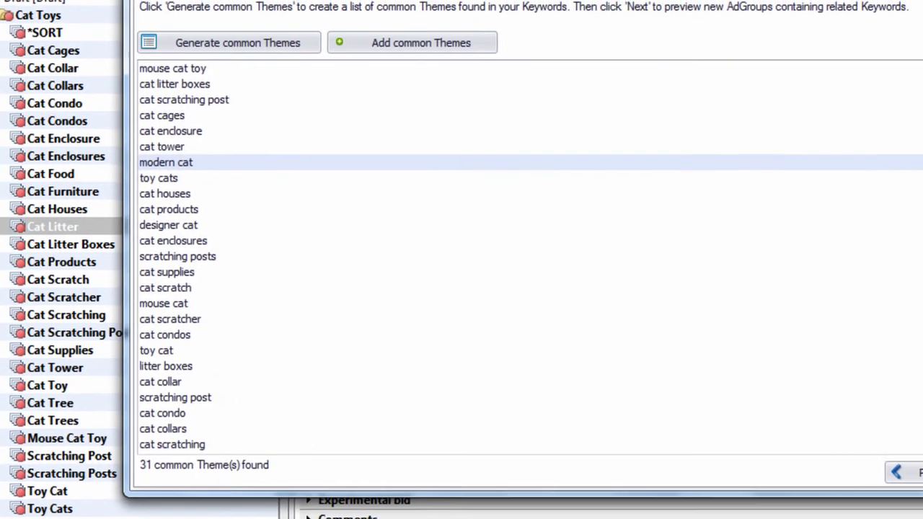
In Keyword Grouper, analyze only one word frequency with a minimum of 25 keywords per ad group, and regenerate the common themes
left_click(922, 0)
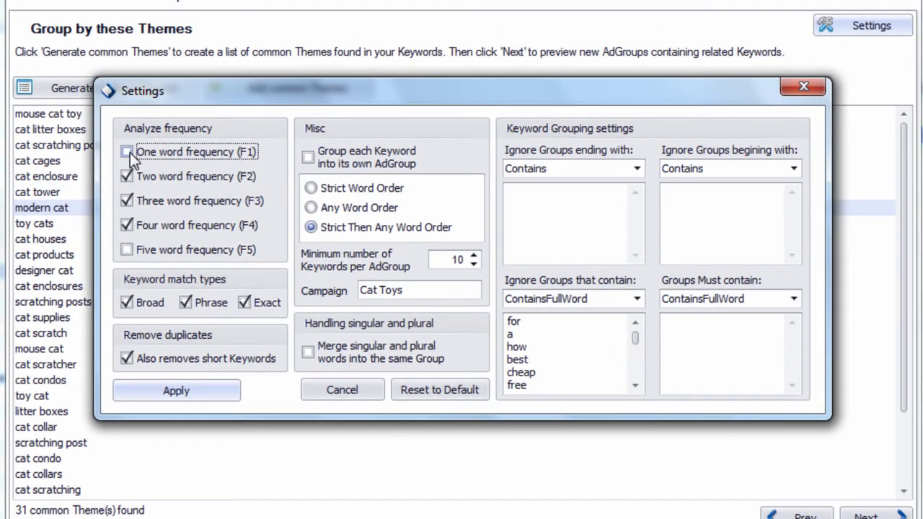
left_click(126, 152)
left_click(126, 175)
left_click(126, 201)
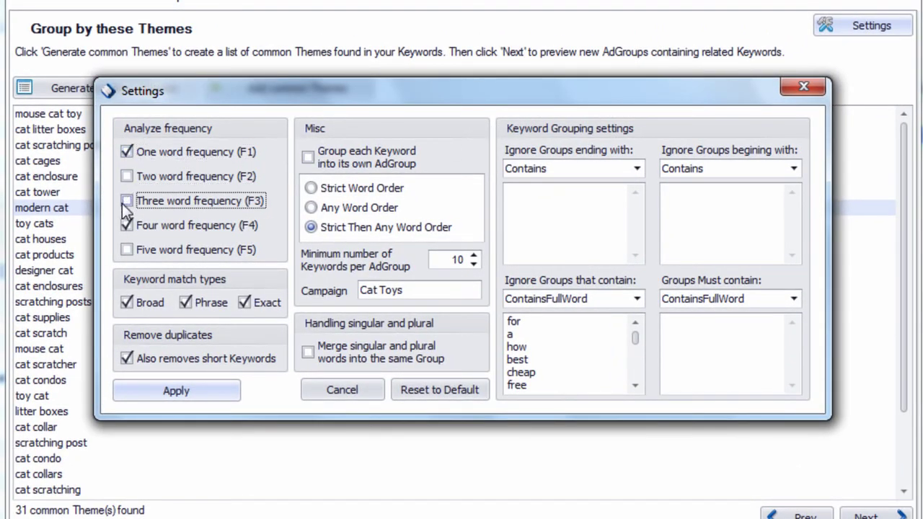
left_click(127, 224)
left_click(458, 260)
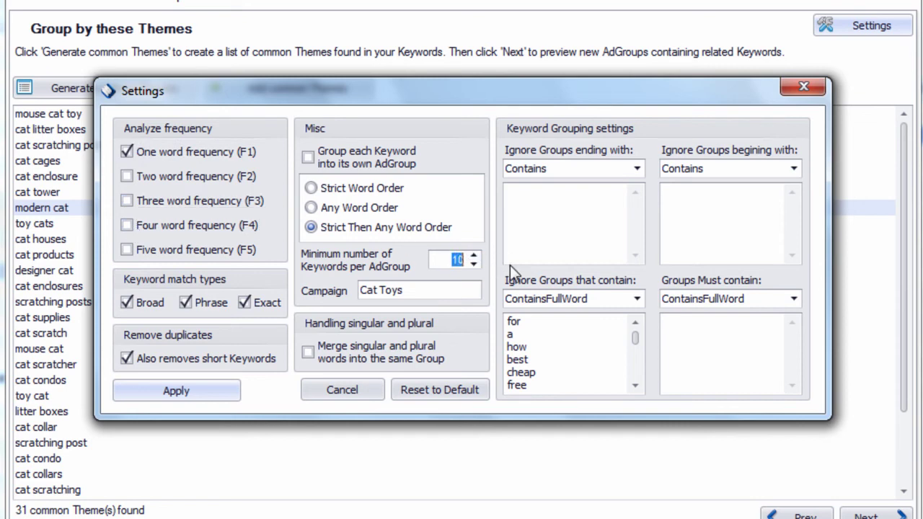
type("25")
left_click(210, 391)
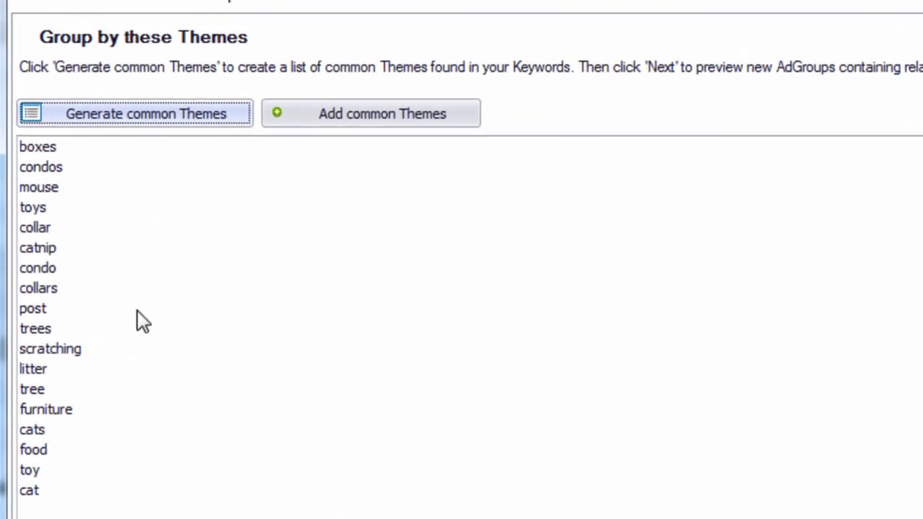
Preview the groupings from the one-word themes and examine the Boxes, Mouse and Collar ad groups
left_click(922, 518)
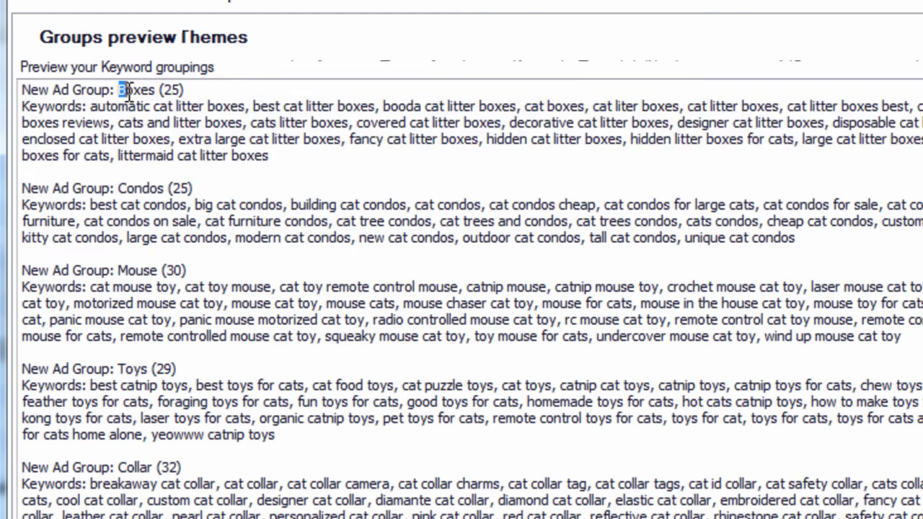
left_click_drag(120, 90, 152, 90)
left_click(223, 136)
left_click(288, 155)
left_click_drag(287, 155, 204, 122)
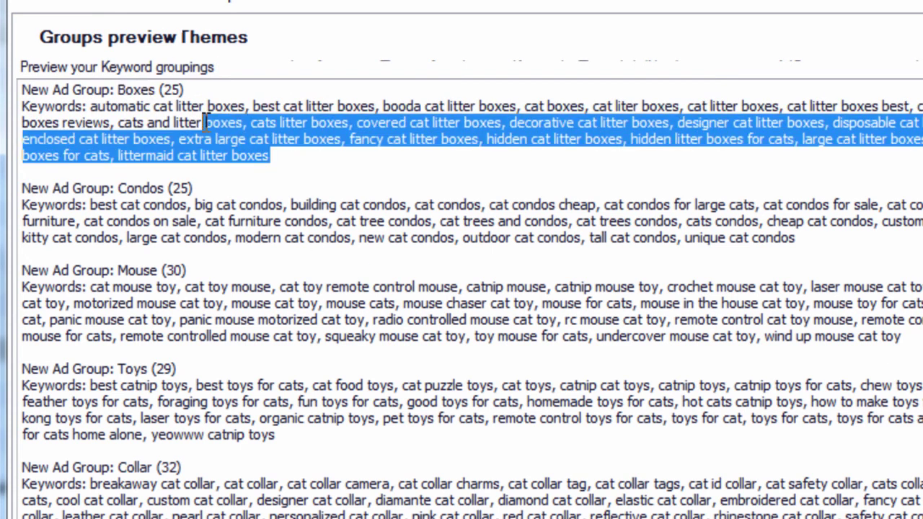
left_click(204, 122)
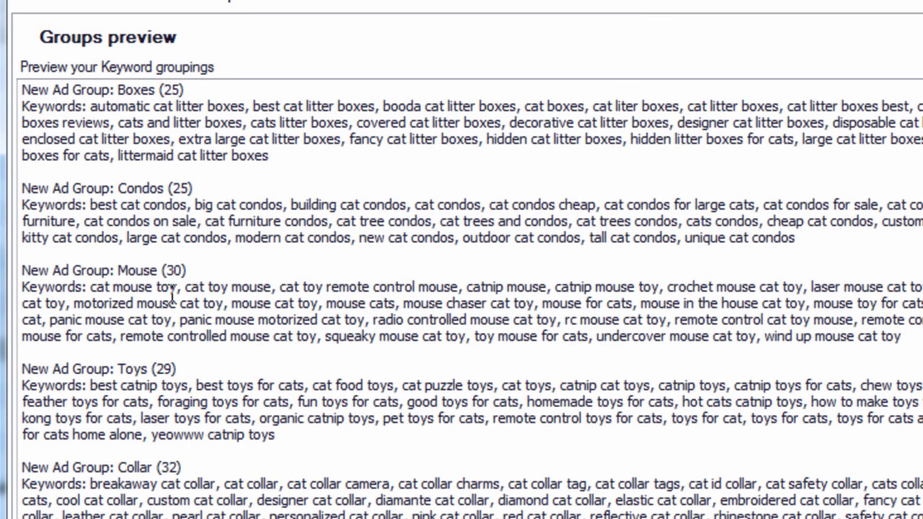
left_click_drag(121, 271, 156, 276)
left_click(157, 281)
double_click(134, 470)
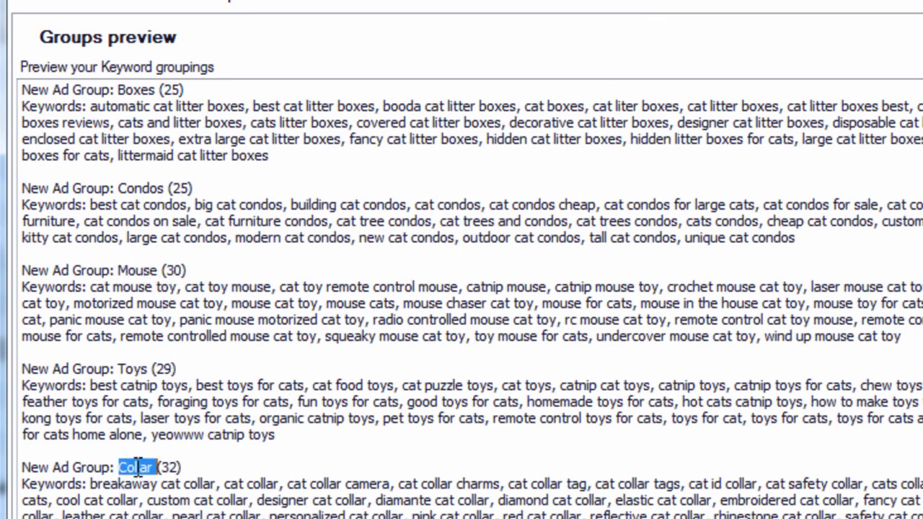
left_click(137, 476)
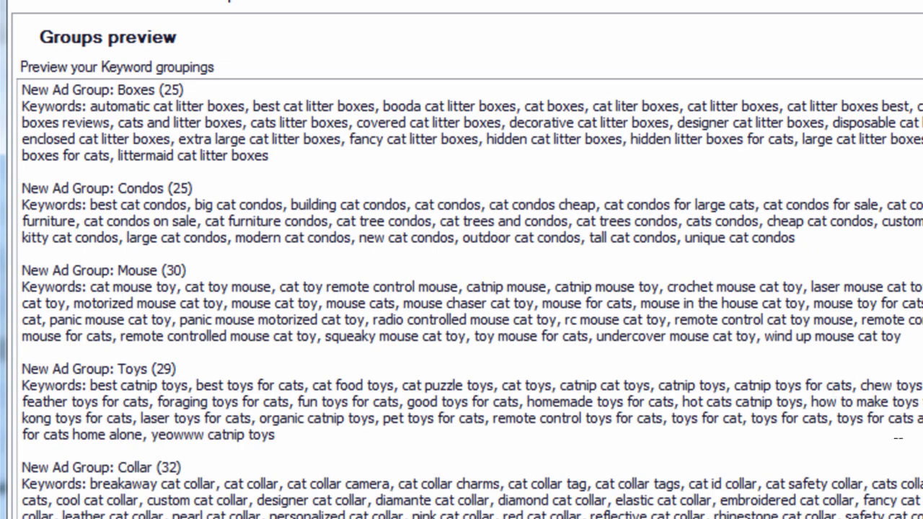